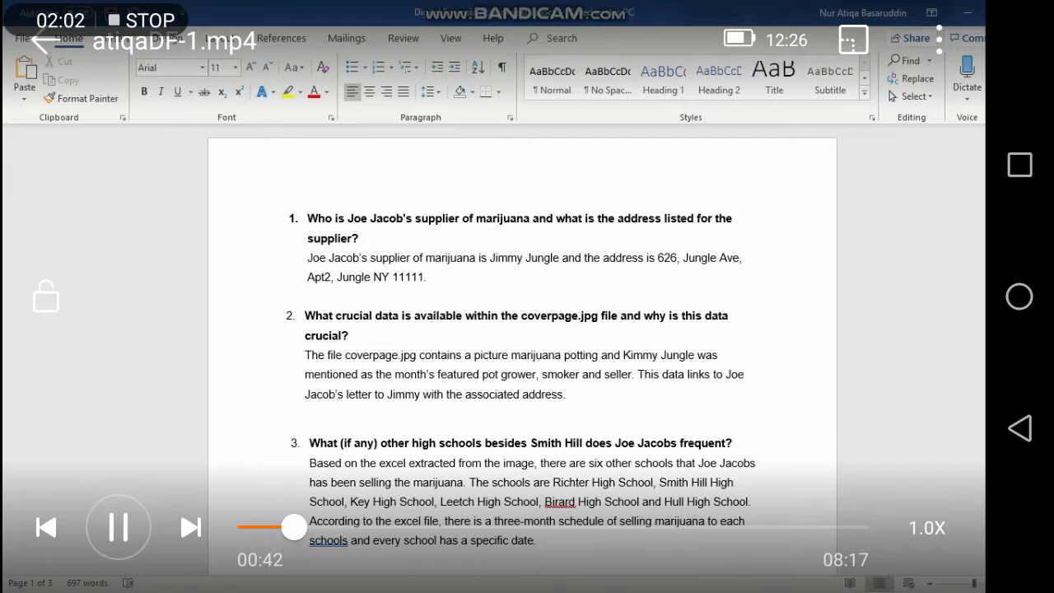
Seek the video forward to FTK's New Case wizard with case number 1.
left_click_drag(592, 420, 648, 416)
left_click_drag(566, 421, 605, 430)
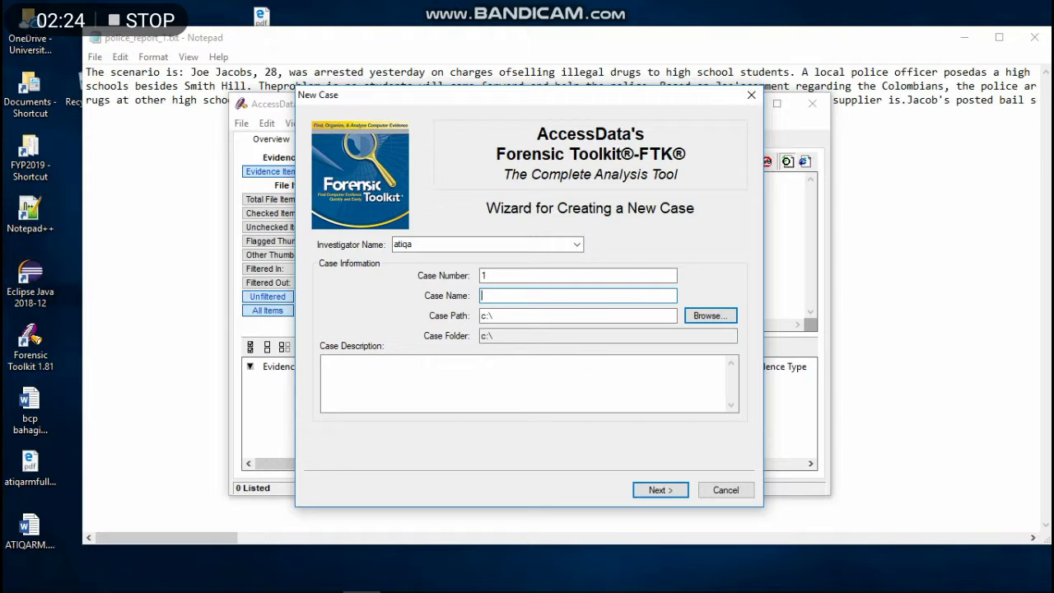
Name the case '28' and accept the default examiner, processes and refinement pages.
type("28")
key("Return")
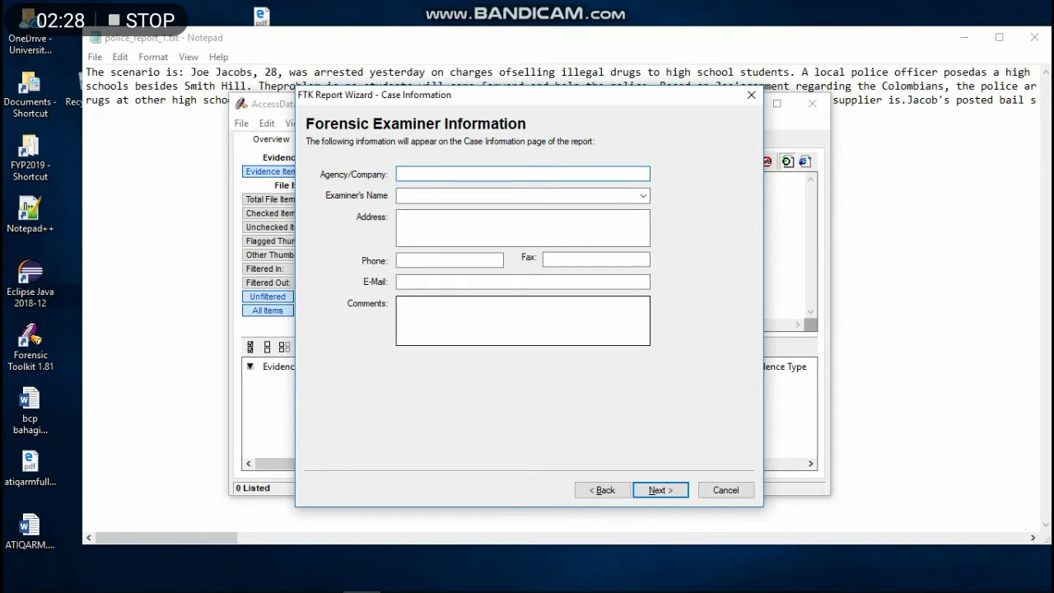
key("Return")
key("Return")
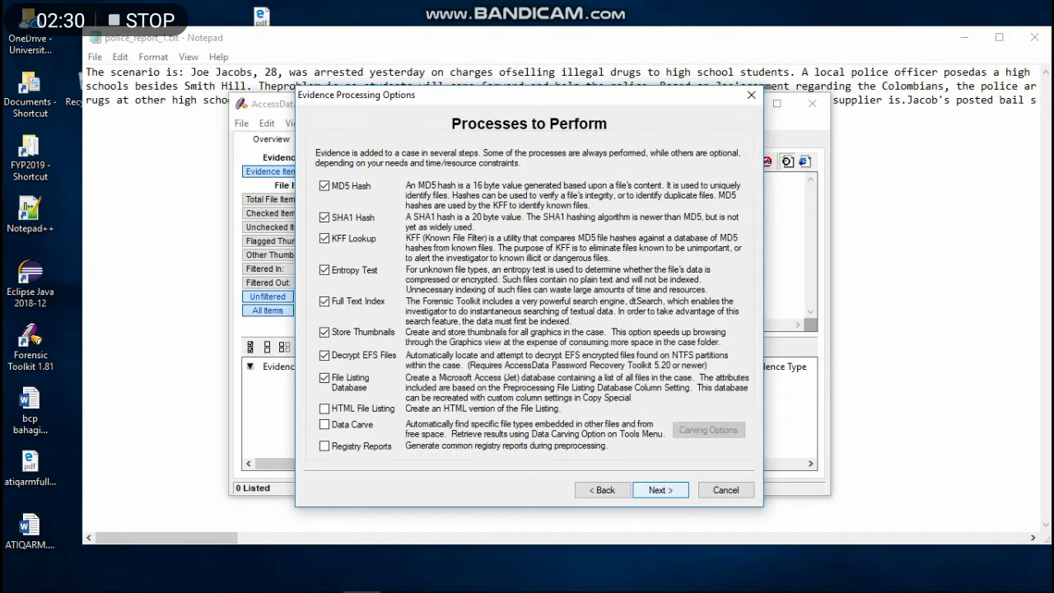
key("Return")
key("Return")
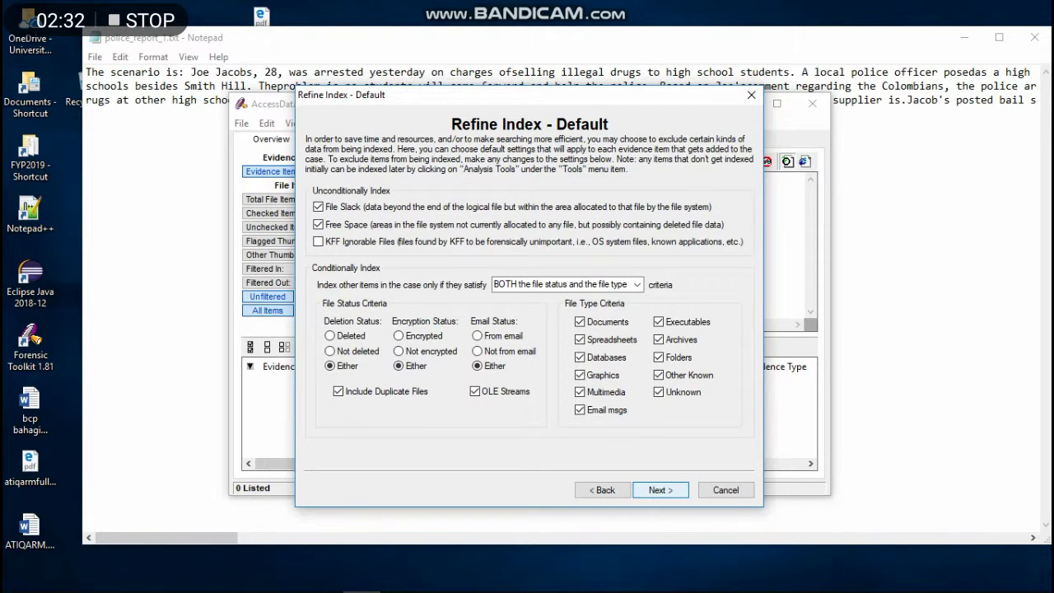
key("Return")
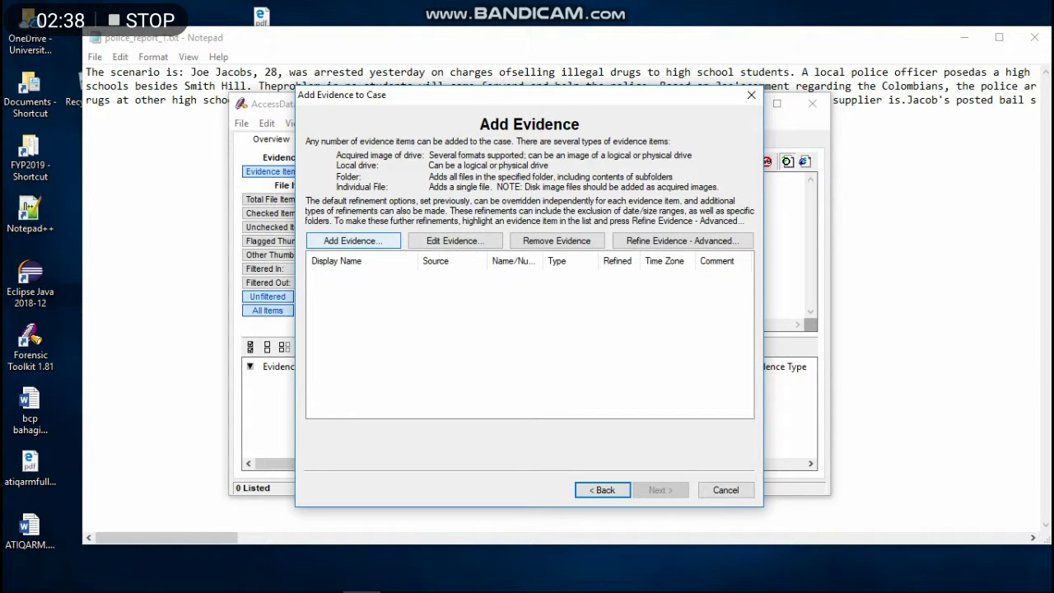
Add the 'image' file from Downloads as an acquired-image evidence item.
left_click(353, 241)
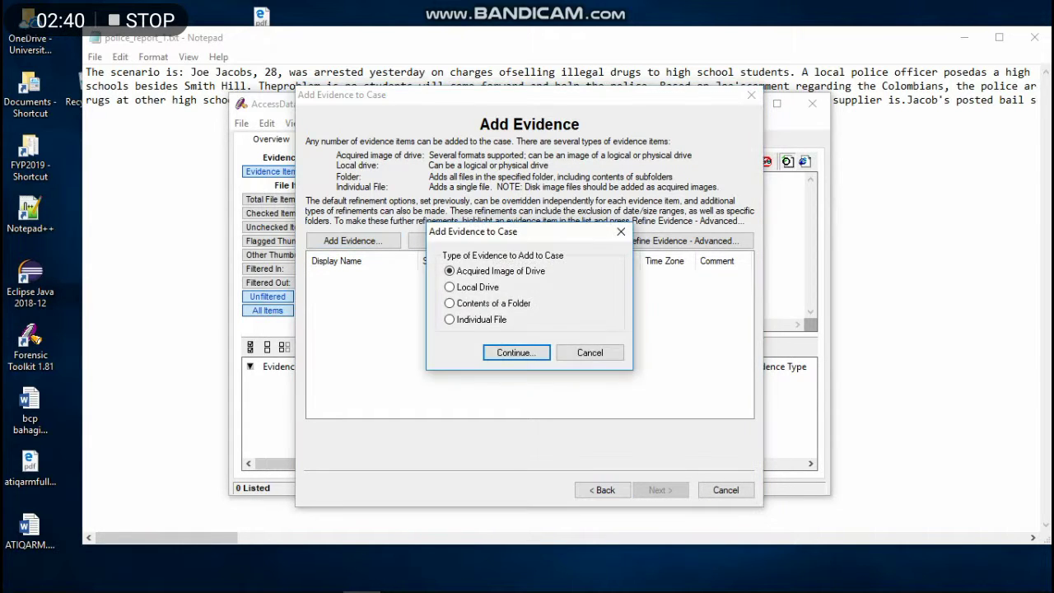
key("Return")
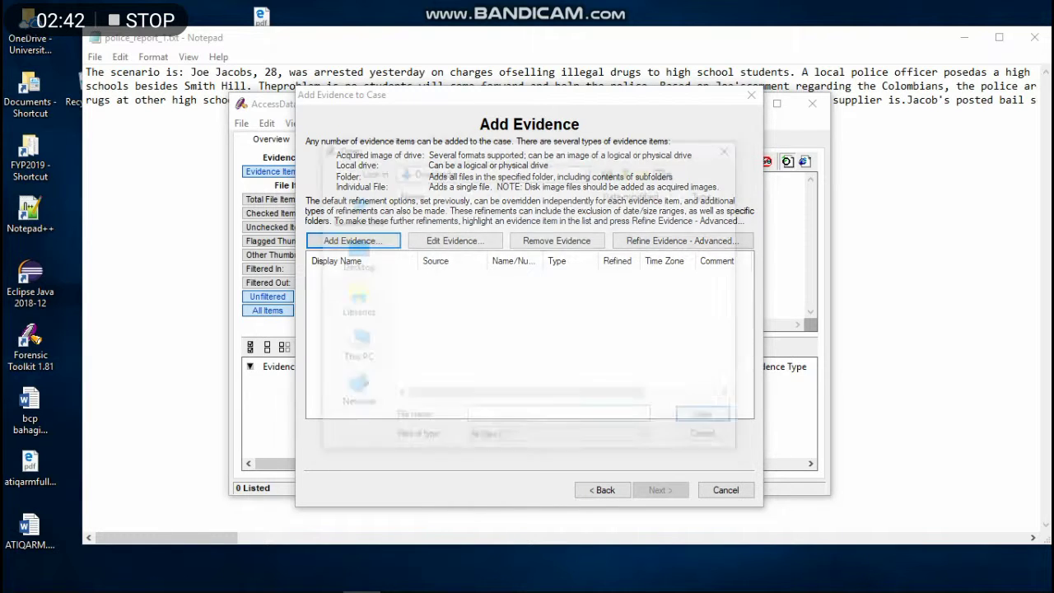
scroll(494, 370, "down", 3)
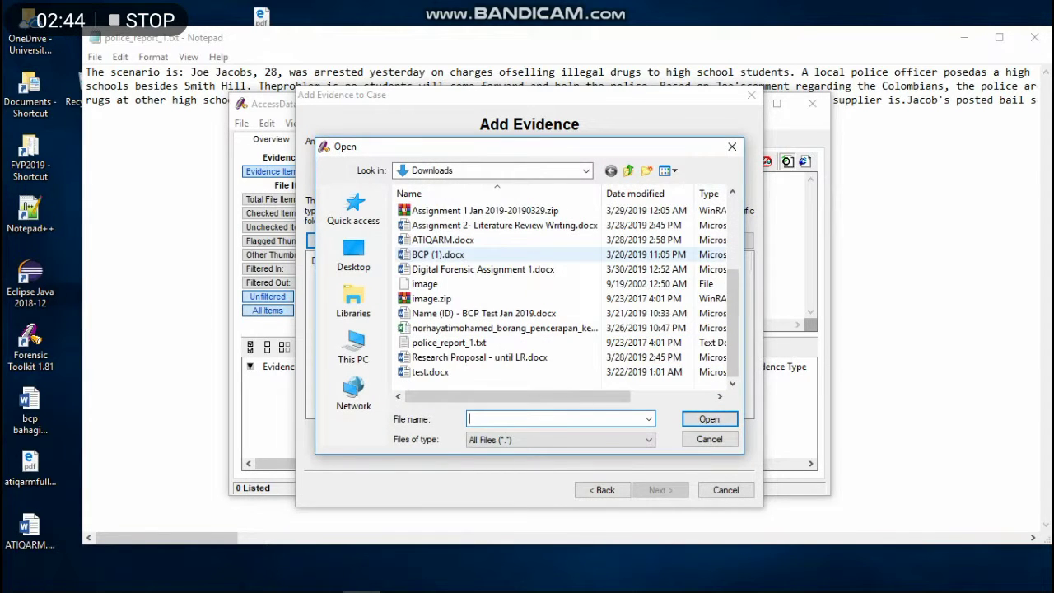
left_click(425, 283)
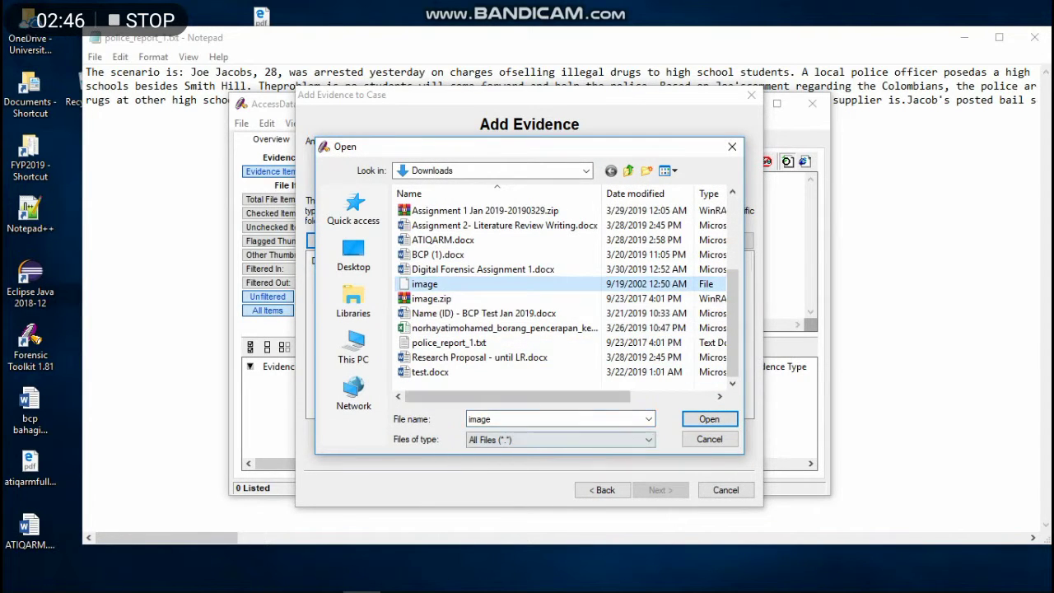
left_click(709, 418)
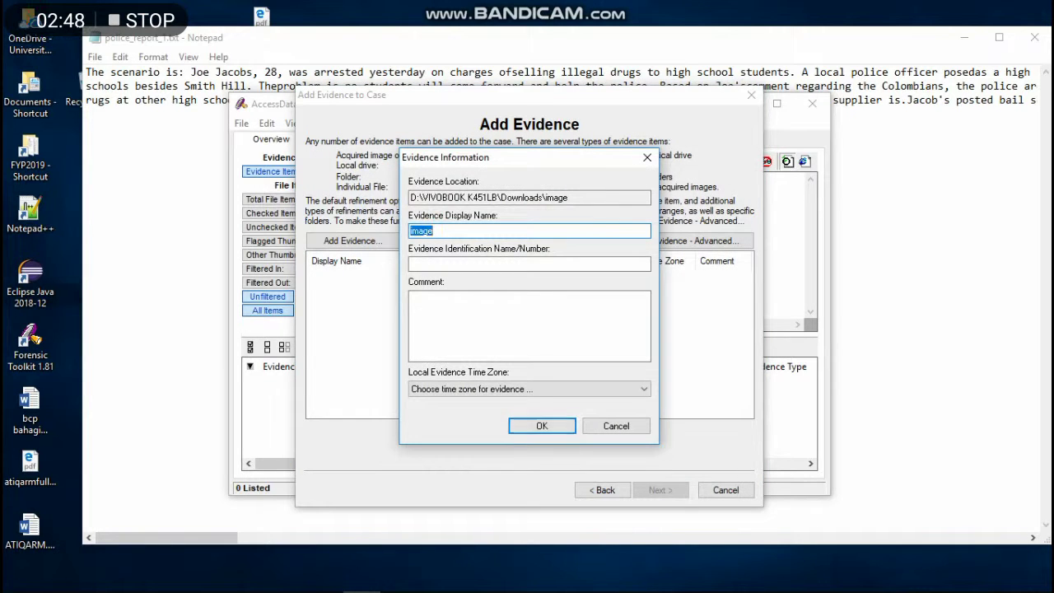
Set the evidence time zone to Africa/Accra and continue to the case summary.
left_click(529, 388)
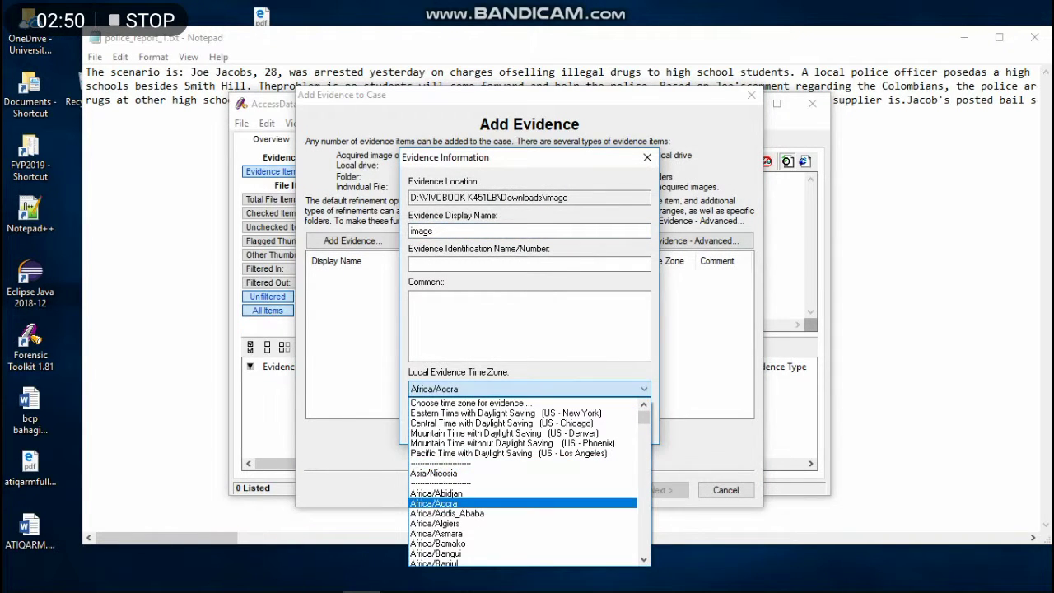
left_click(435, 502)
left_click(539, 425)
key("Return")
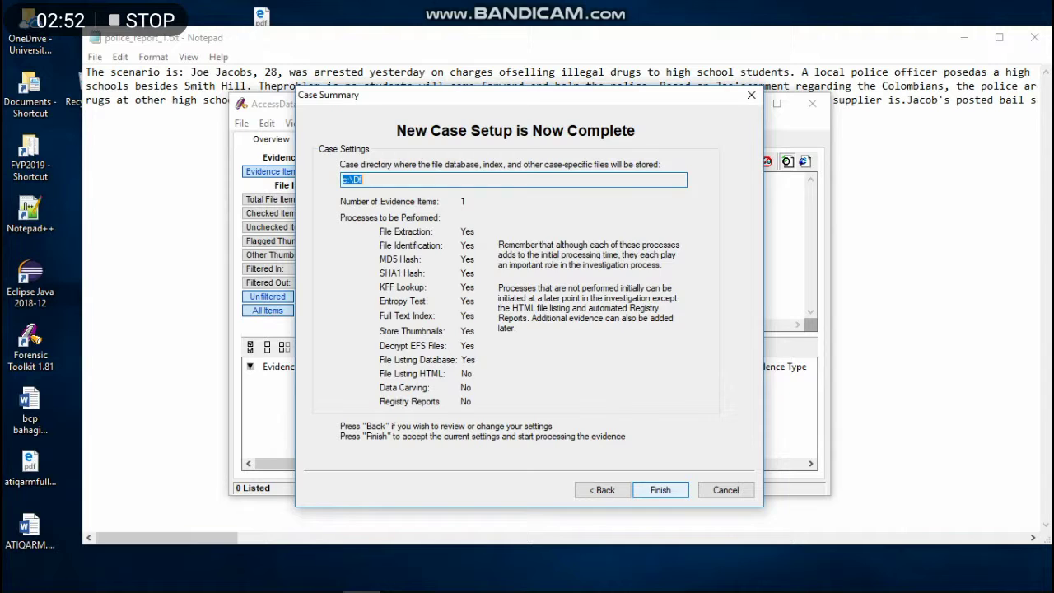
Finish the case setup, agreeing to reuse the existing c:\Df case folder.
key("Return")
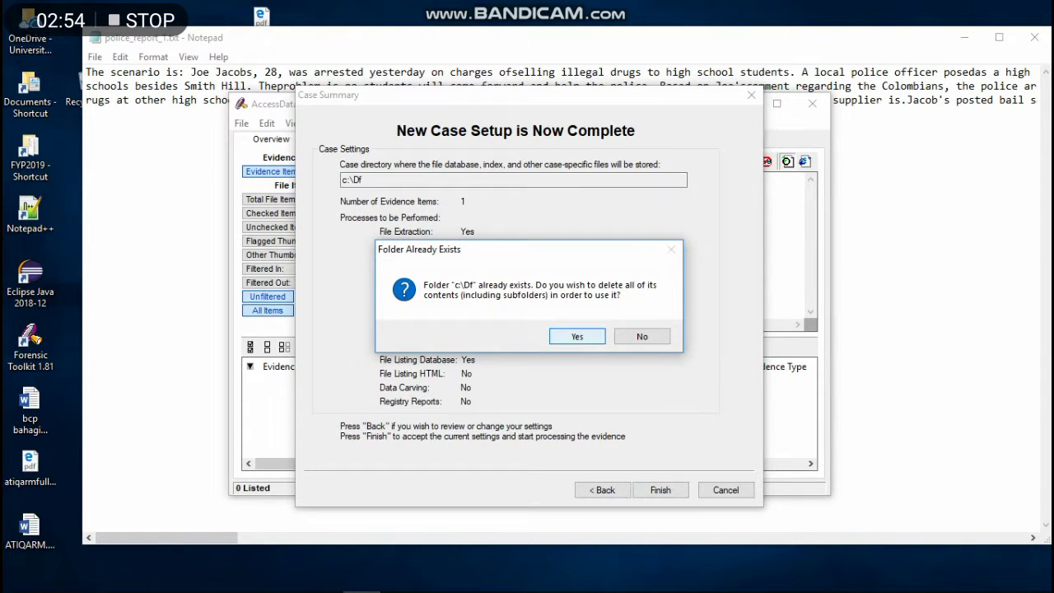
key("Return")
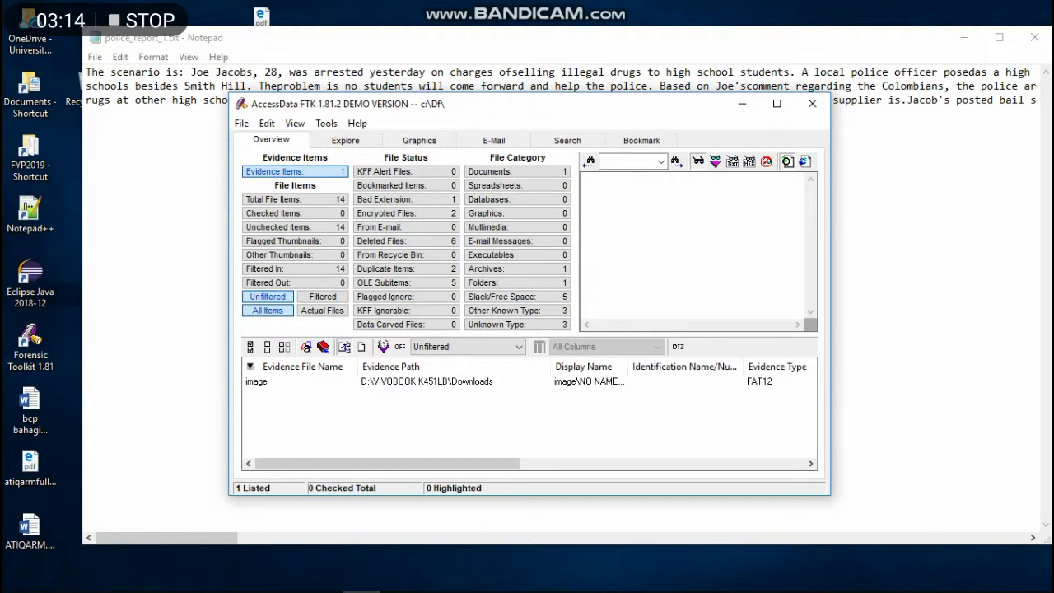
List all 14 files, read the WordDocument letter text, then return to the Word answers document.
left_click(294, 199)
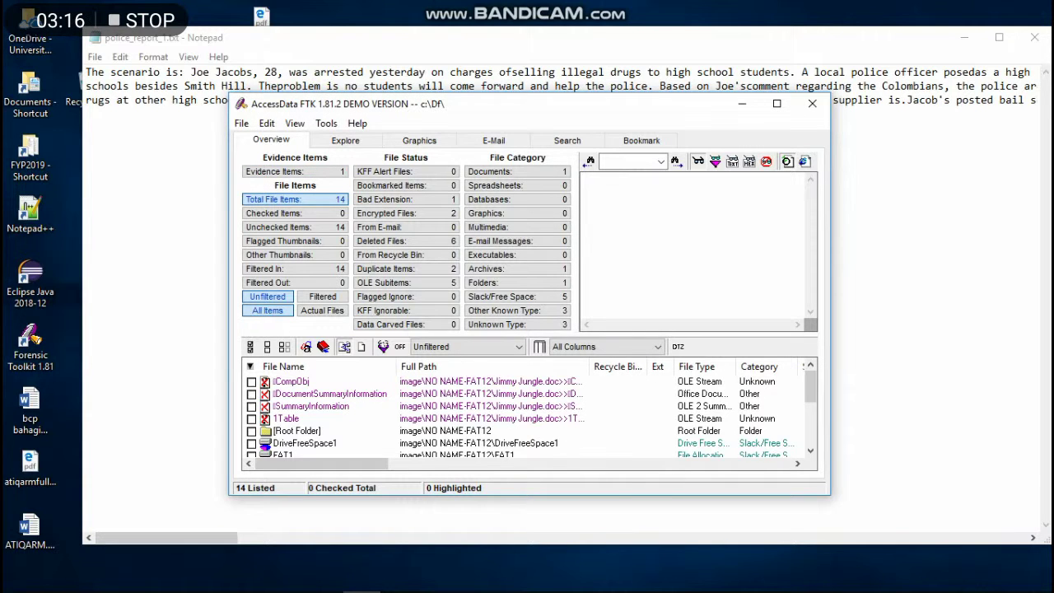
scroll(527, 416, "down", 3)
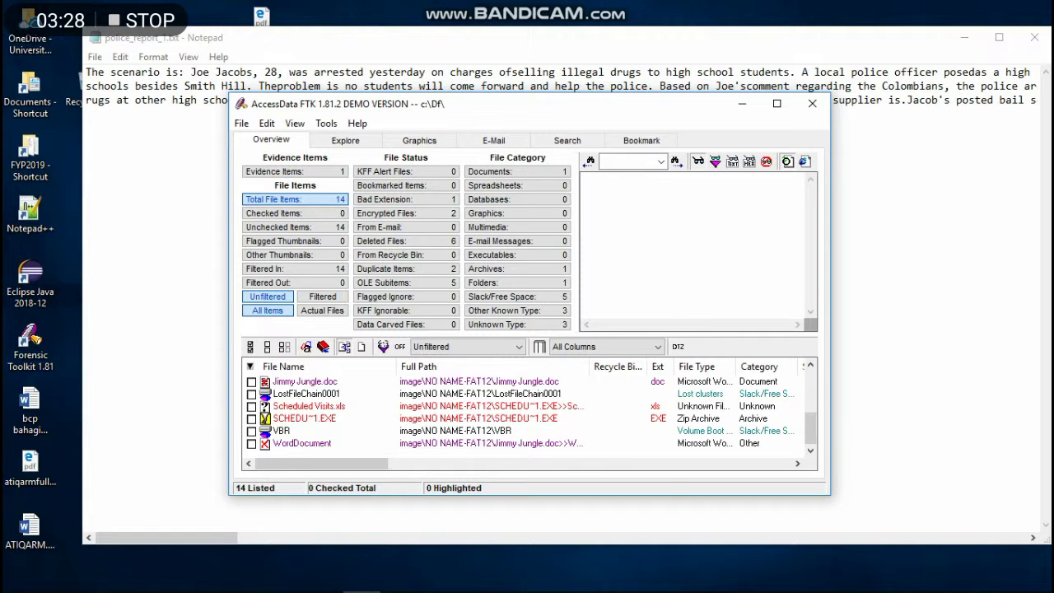
left_click(301, 442)
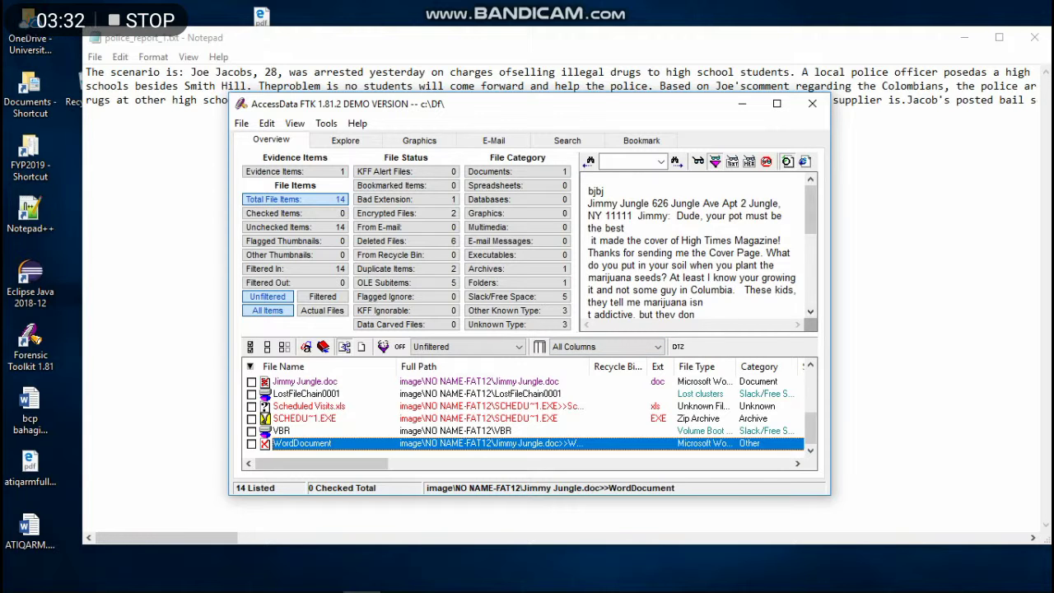
left_click_drag(830, 297, 1052, 296)
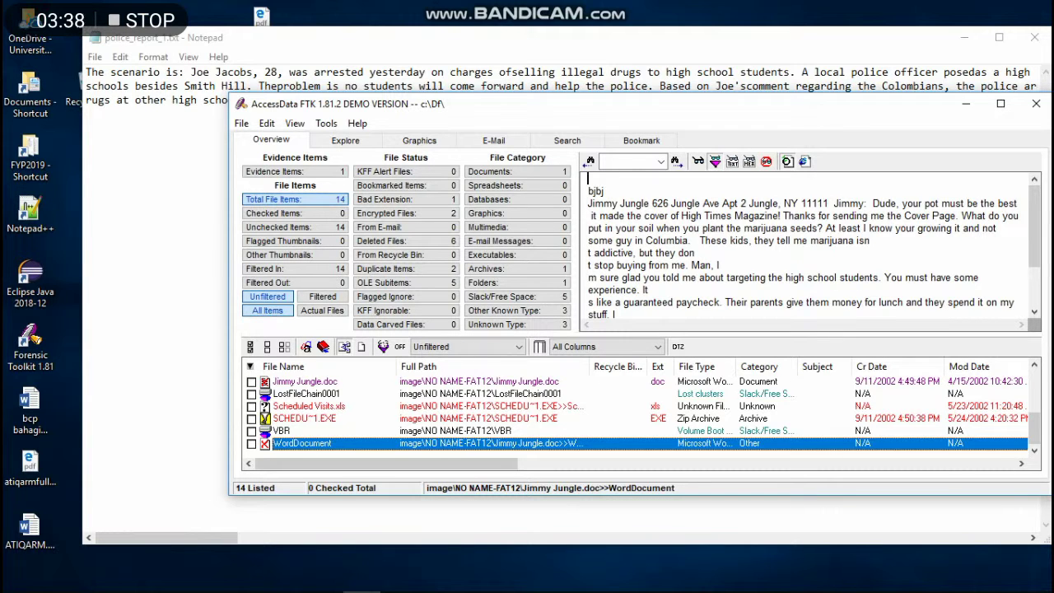
mouse_move(247, 580)
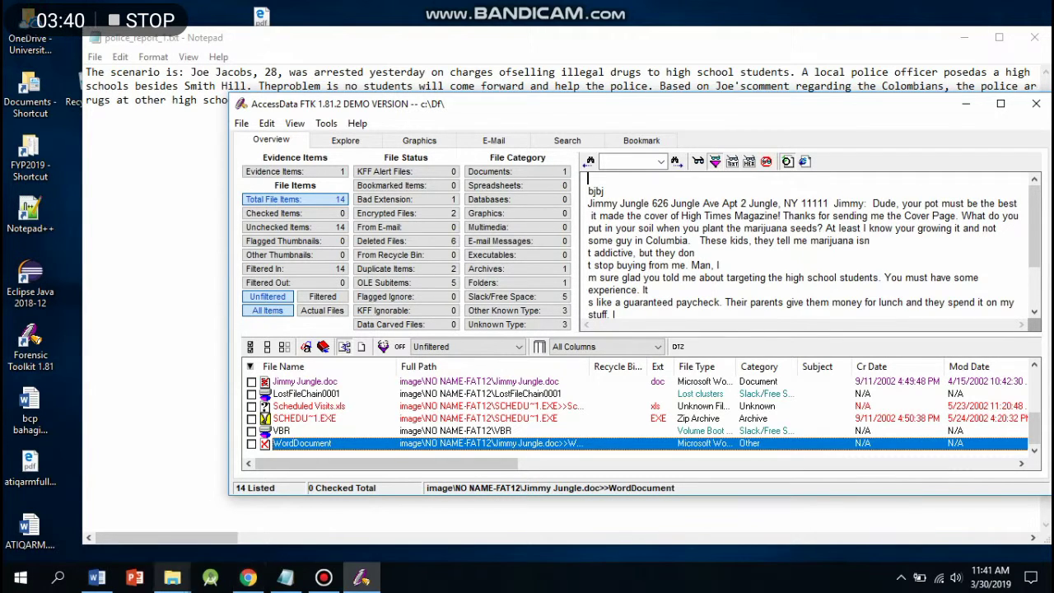
left_click(96, 577)
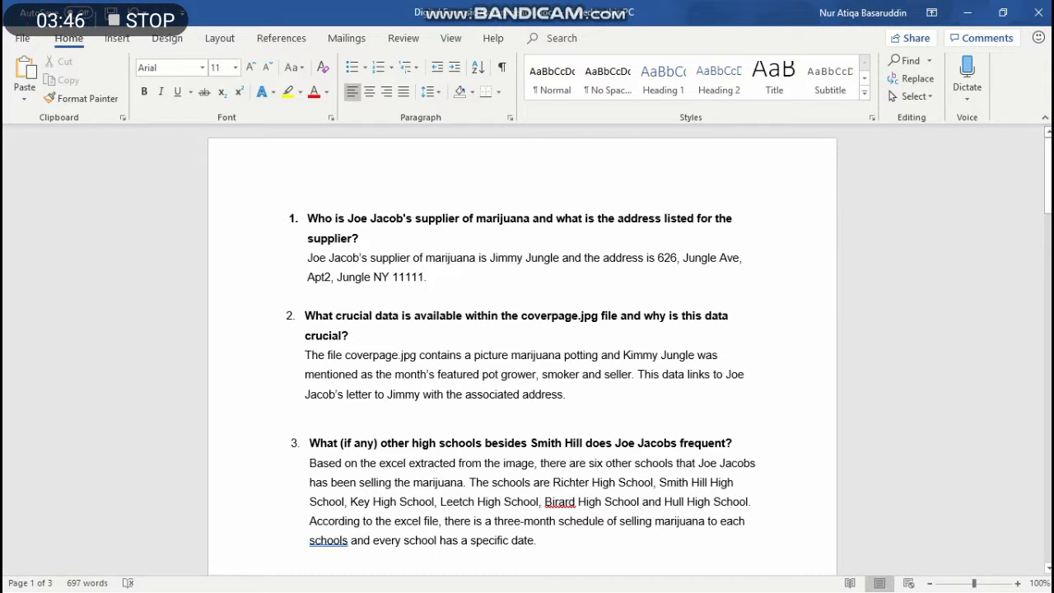
Minimize the Word answers document so FTK's case window is in front.
left_click(967, 13)
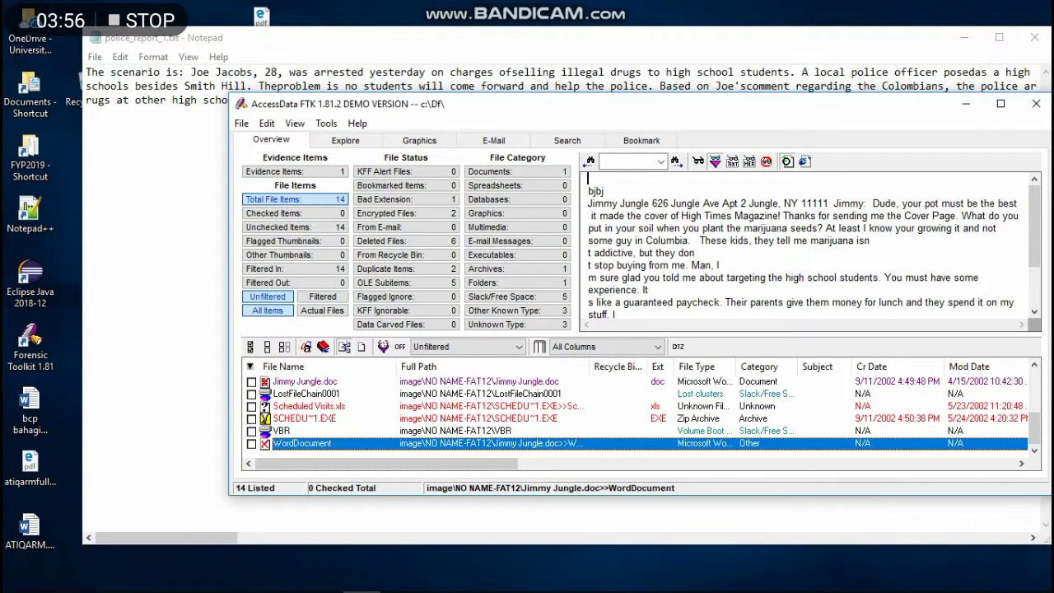
Open SCHEDU~1.EXE in its associated program, WinRAR, as I0000FTK.zip.
left_click(305, 418)
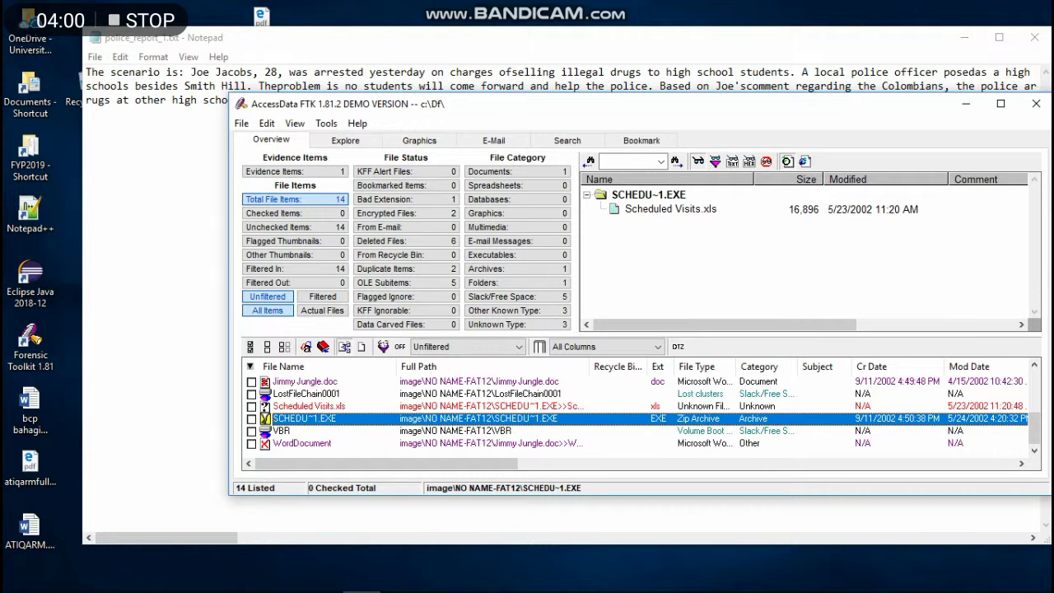
right_click(323, 418)
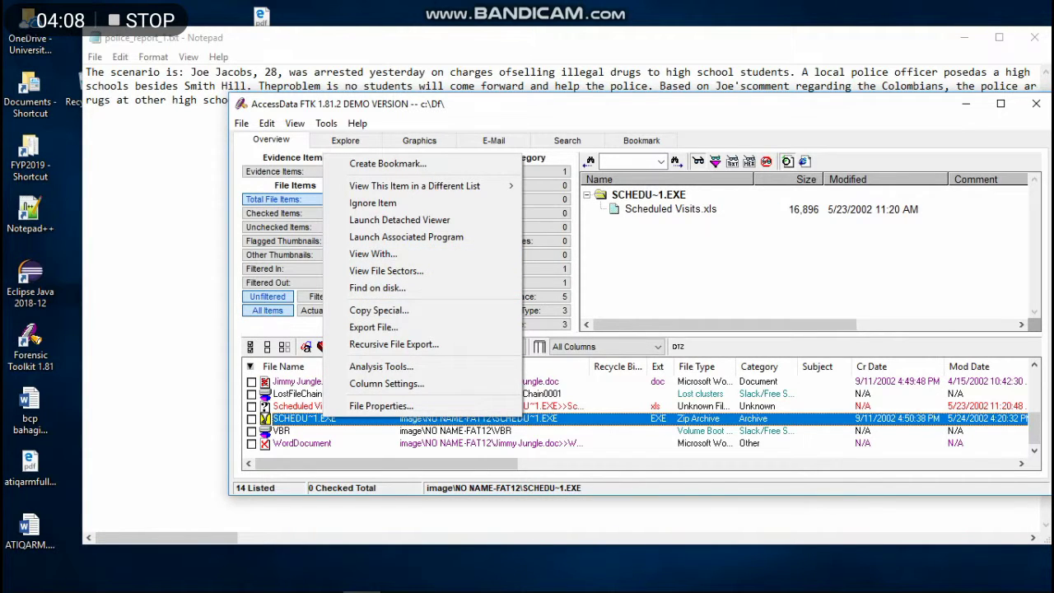
key("Escape")
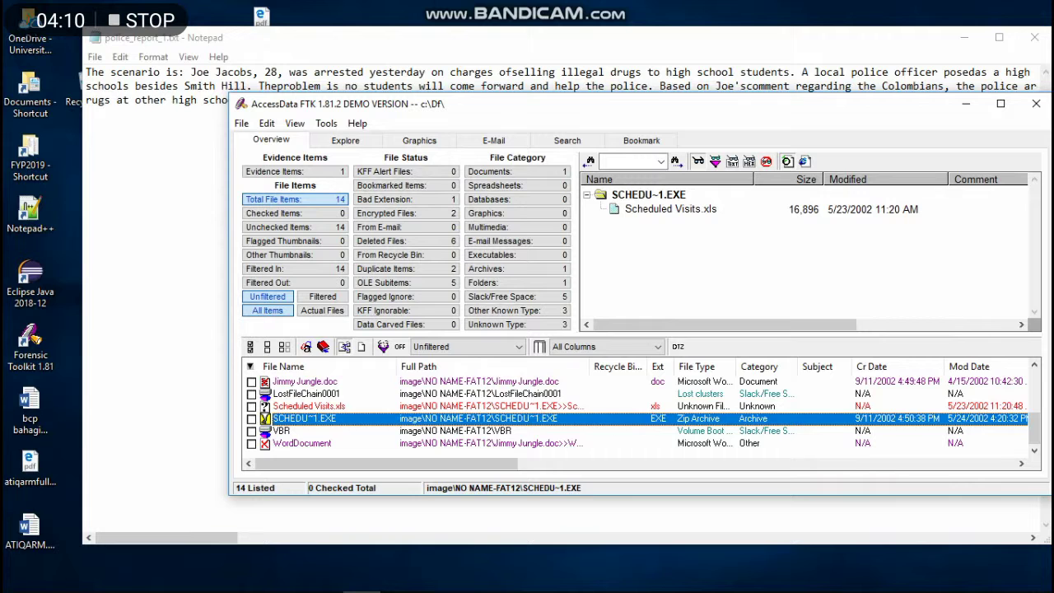
right_click(316, 418)
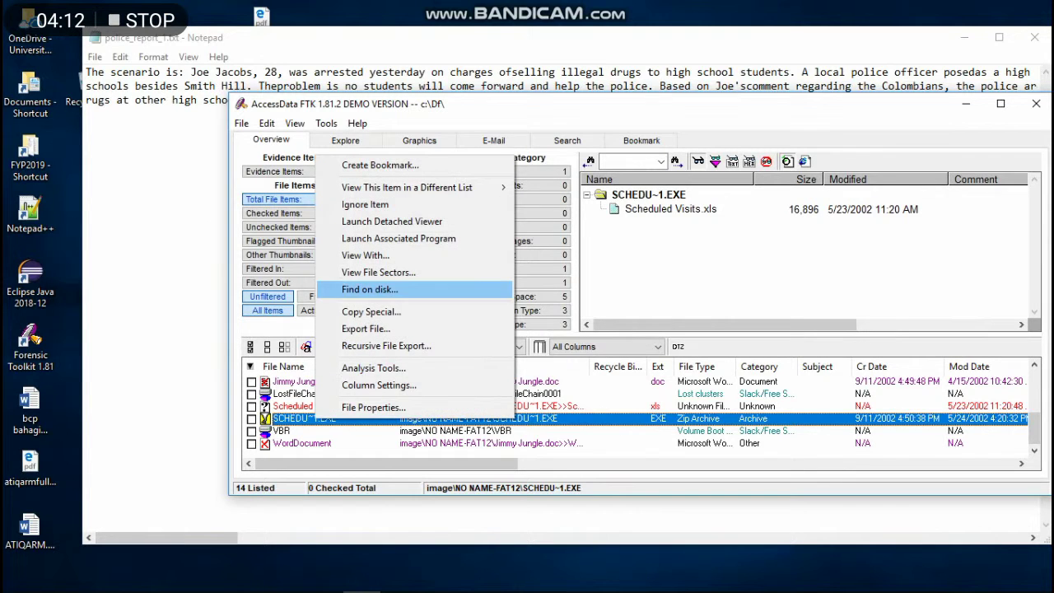
key("Up")
key("Up")
key("Up")
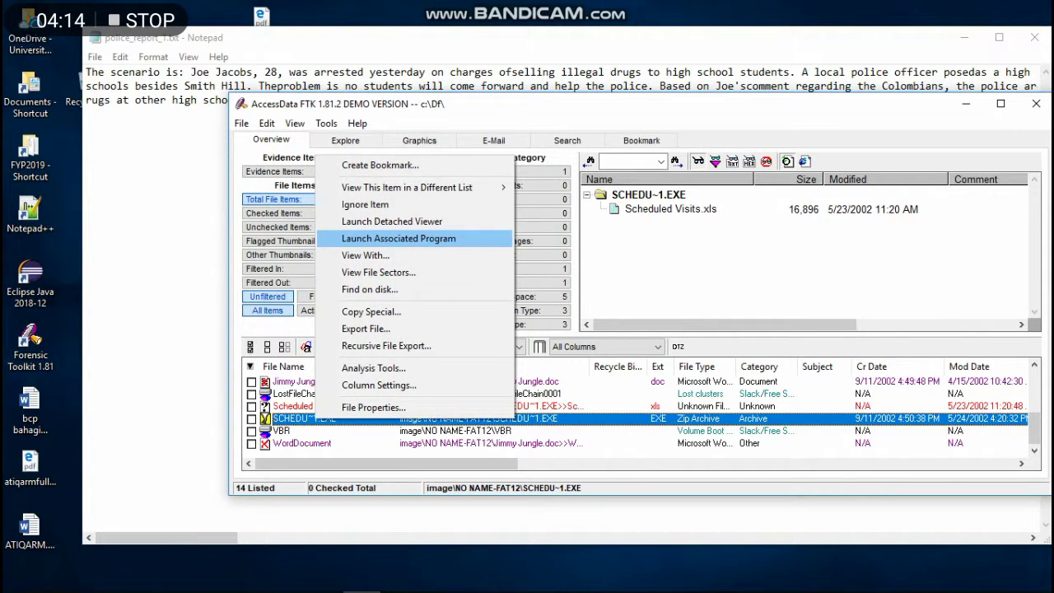
key("Down")
key("Return")
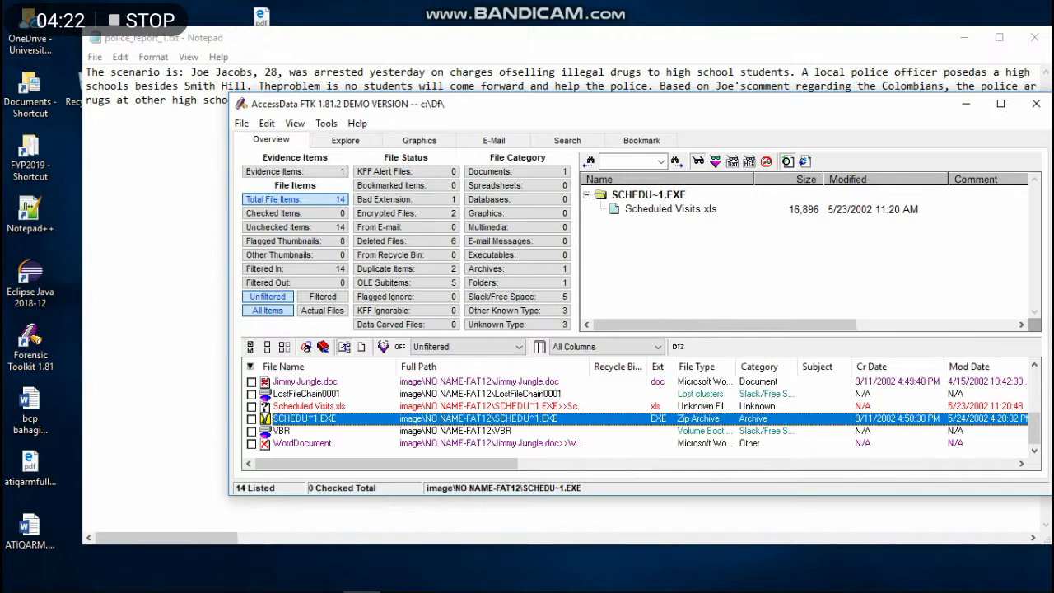
key("Return")
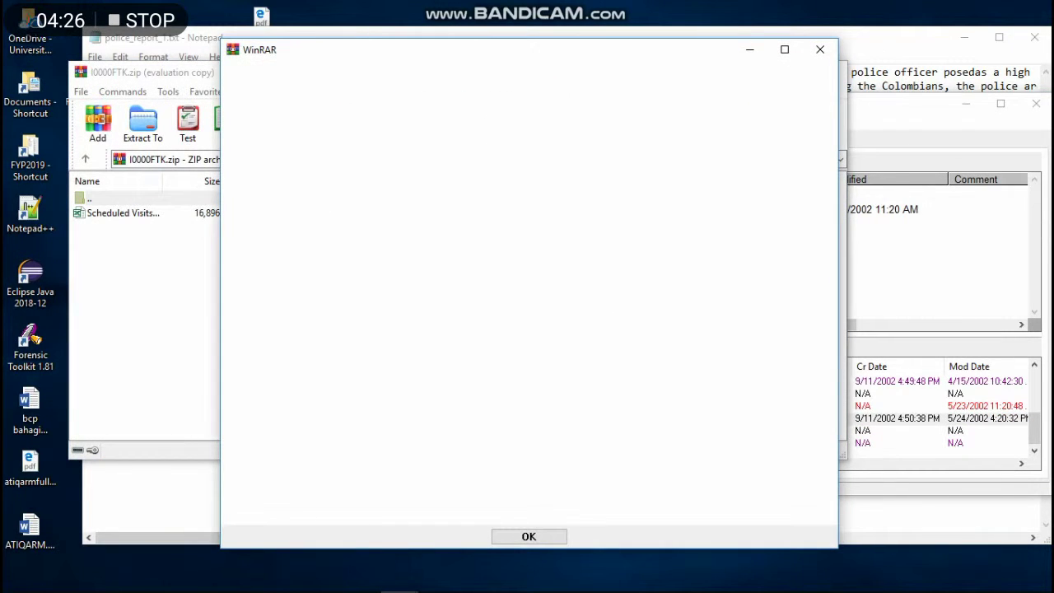
Try extracting Scheduled Visits.xls from the archive with a guessed password.
left_click(820, 50)
double_click(123, 213)
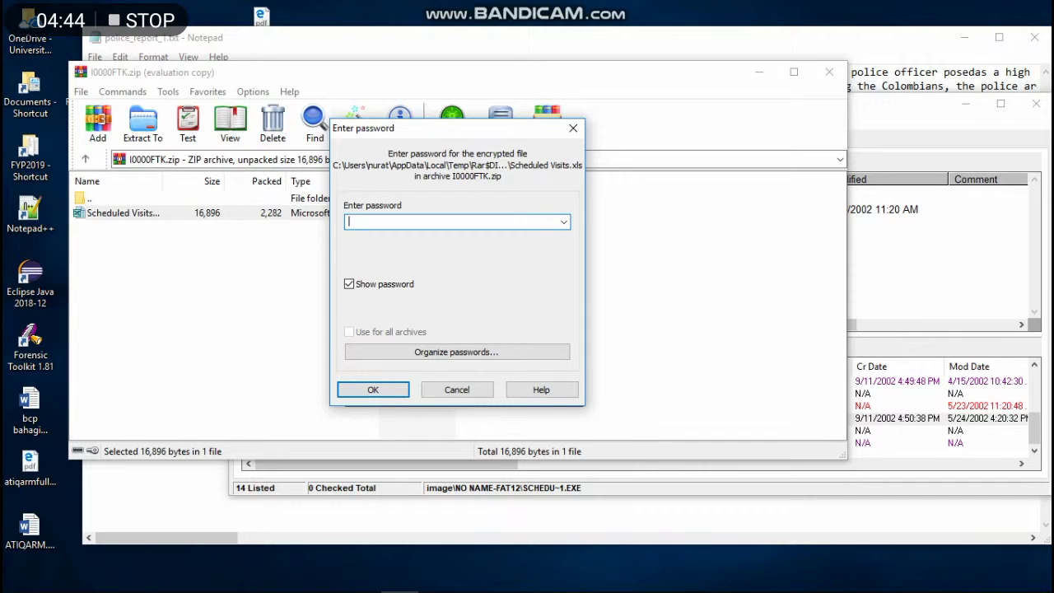
key("Return")
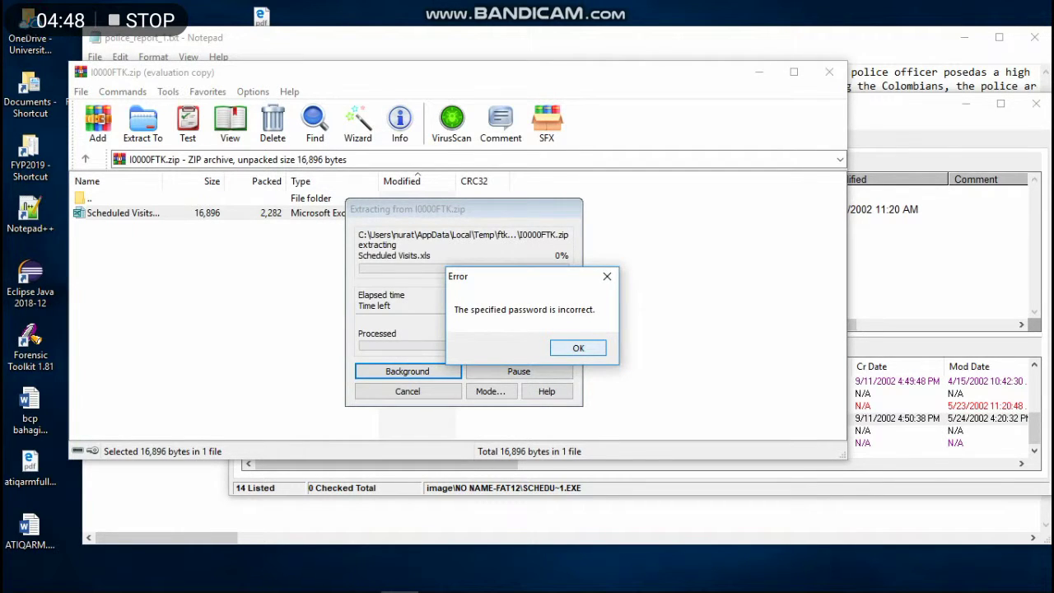
Dismiss the incorrect-password error, cancel the prompt, and close the diagnostics and WinRAR windows.
key("Return")
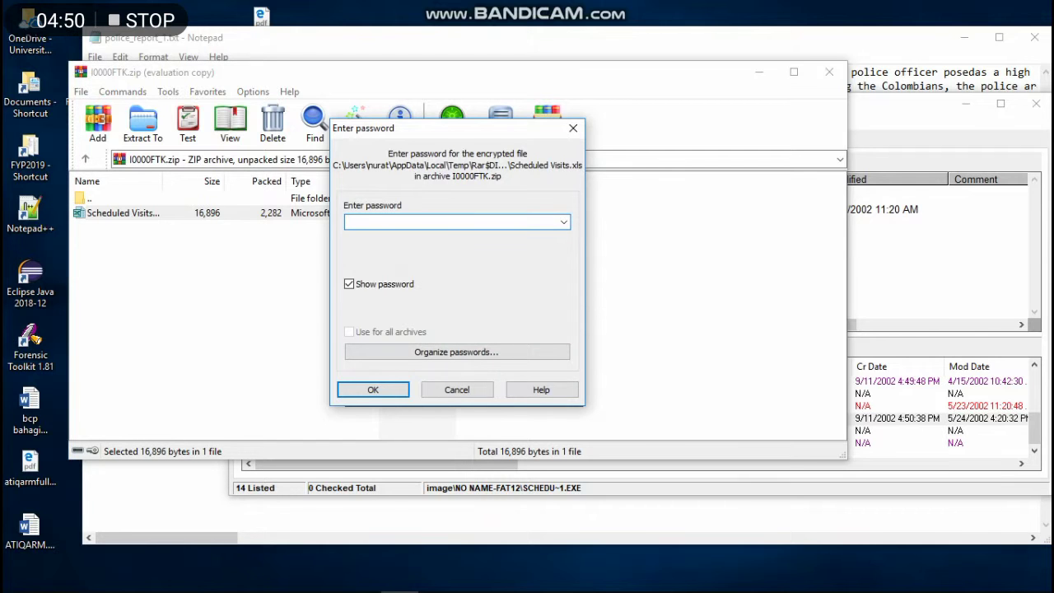
key("Escape")
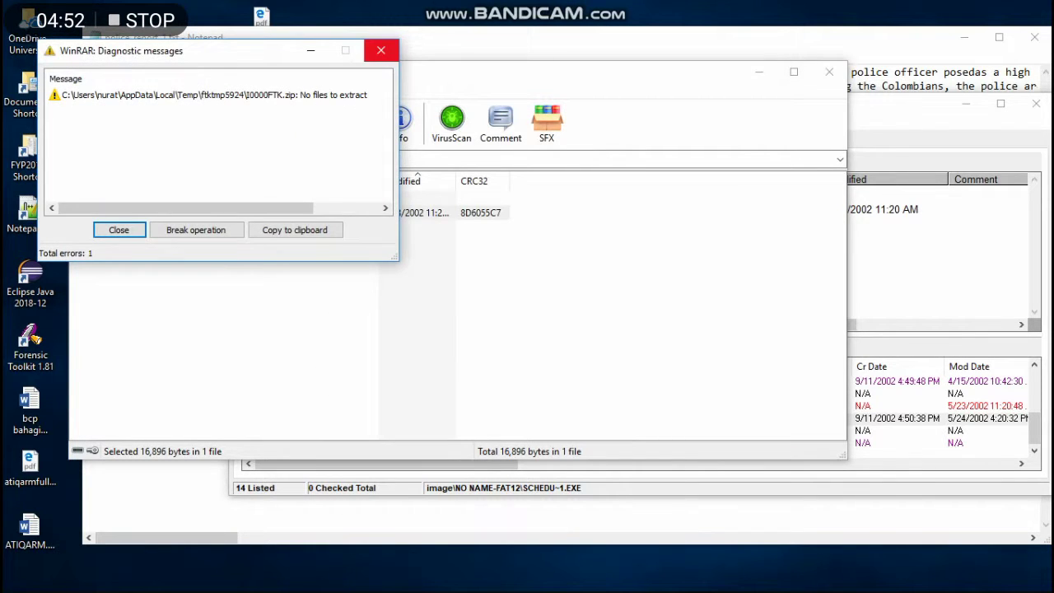
left_click(381, 50)
left_click(829, 71)
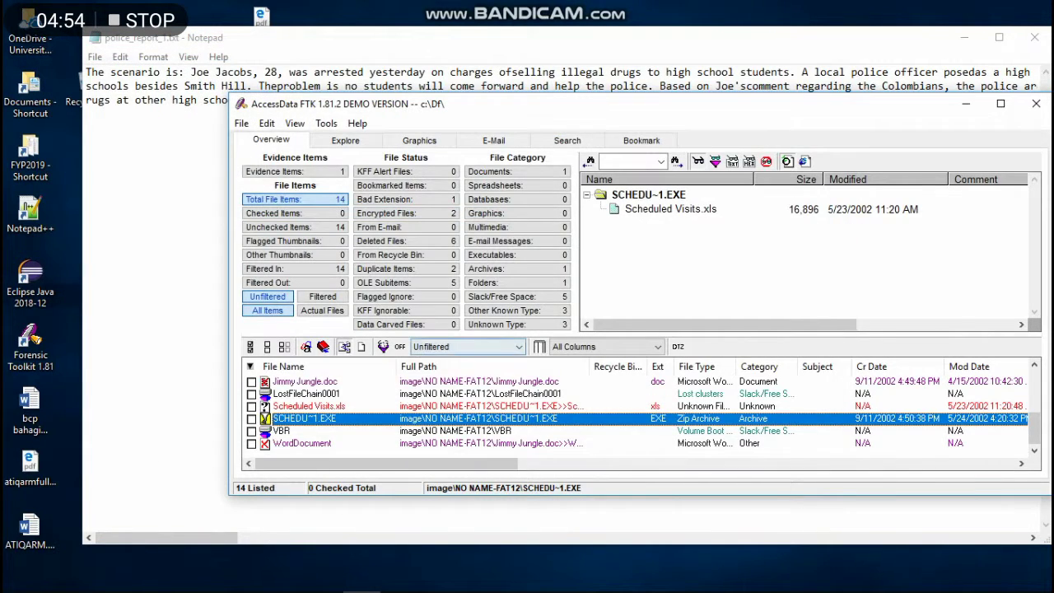
Reposition FTK, open the evidence tree, and browse NO NAME-FAT12 and Jimmy Jungle.doc.
left_click_drag(494, 103, 387, 67)
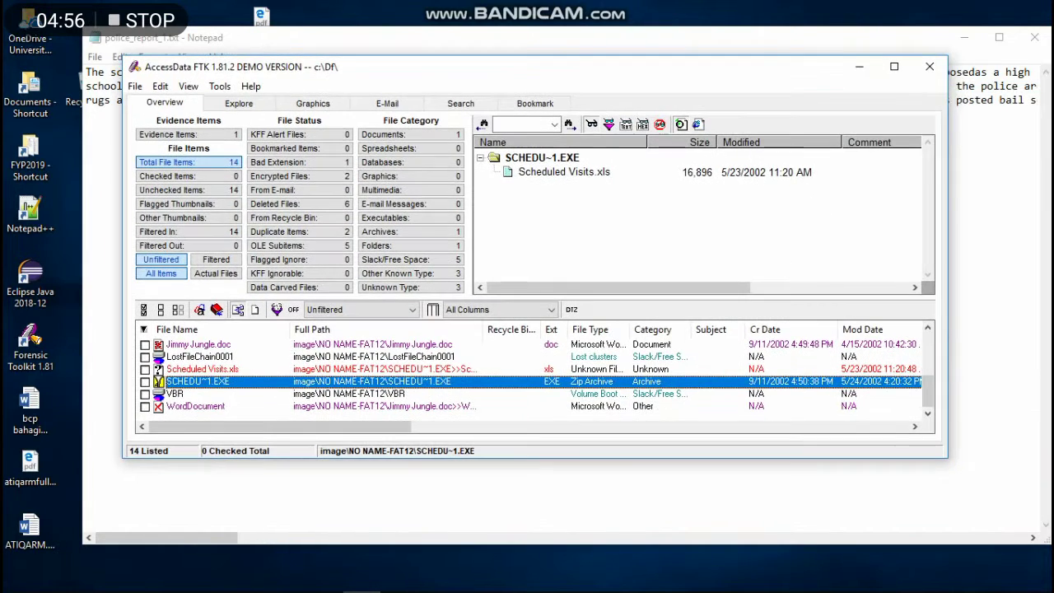
left_click(964, 37)
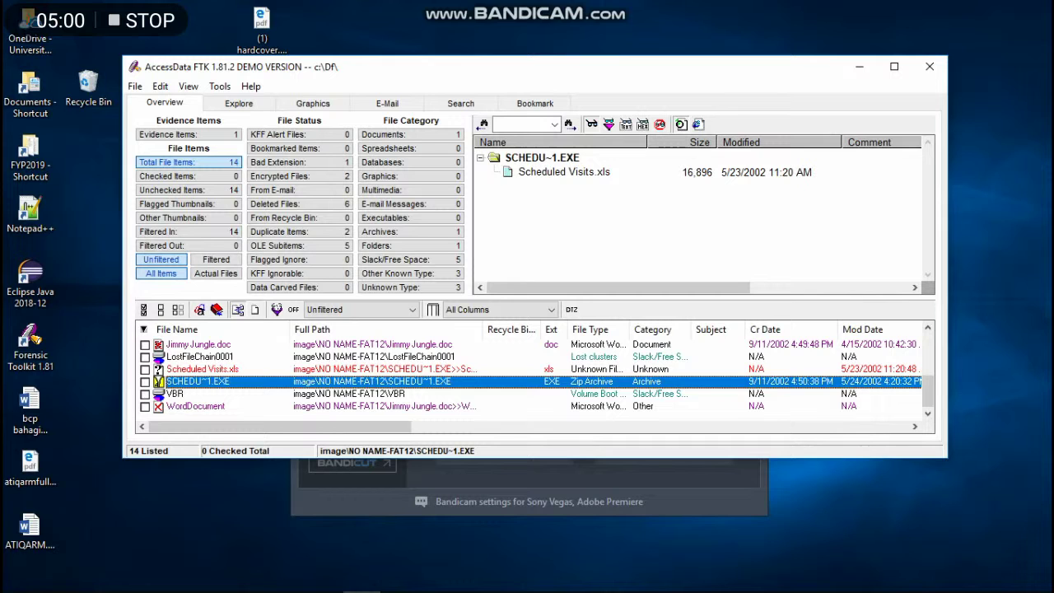
scroll(535, 379, "up", 2)
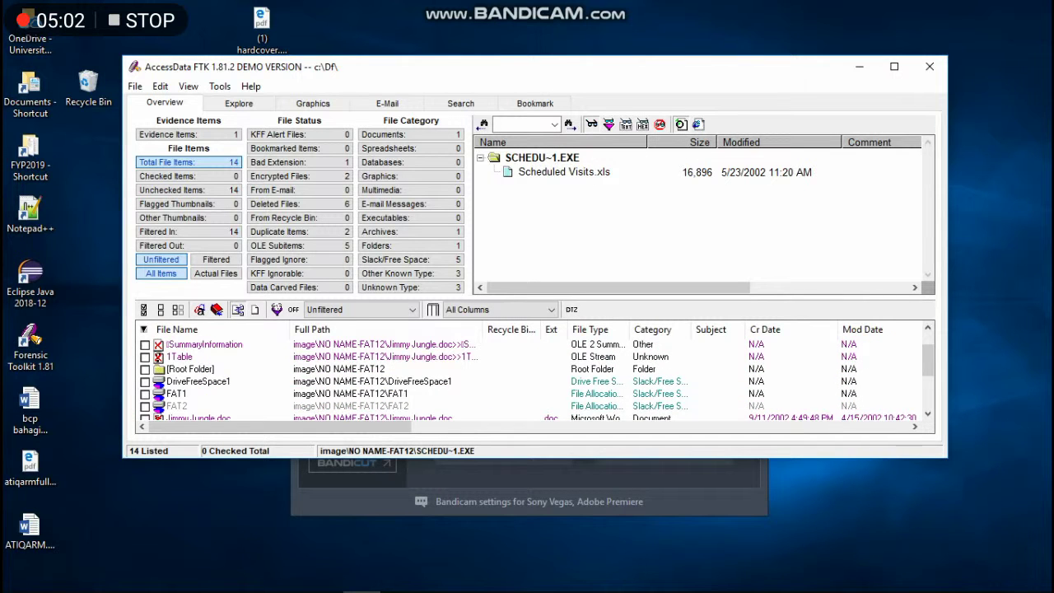
scroll(535, 378, "down", 2)
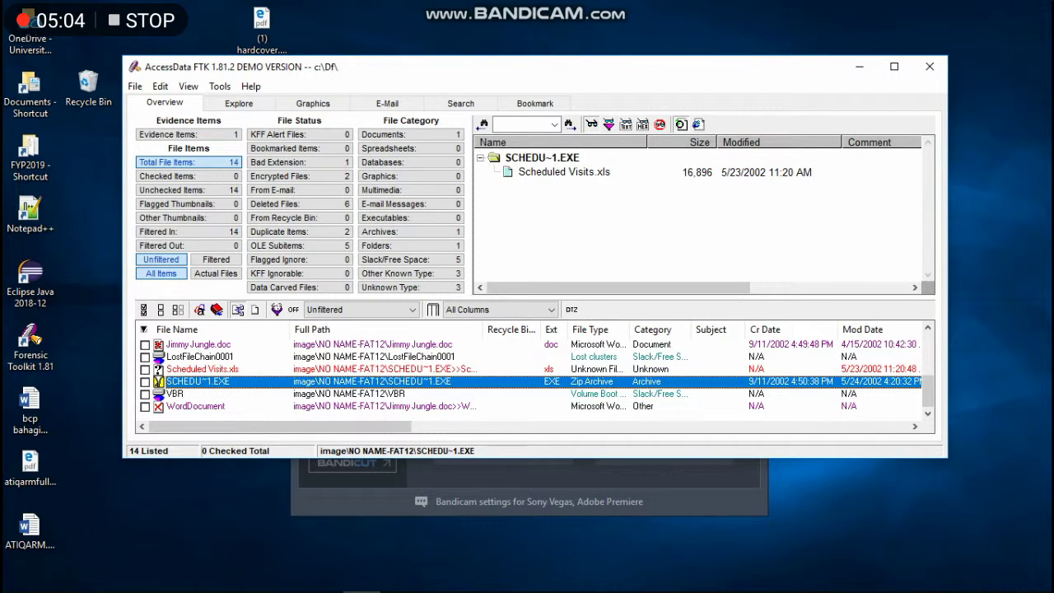
key("ctrl+Tab")
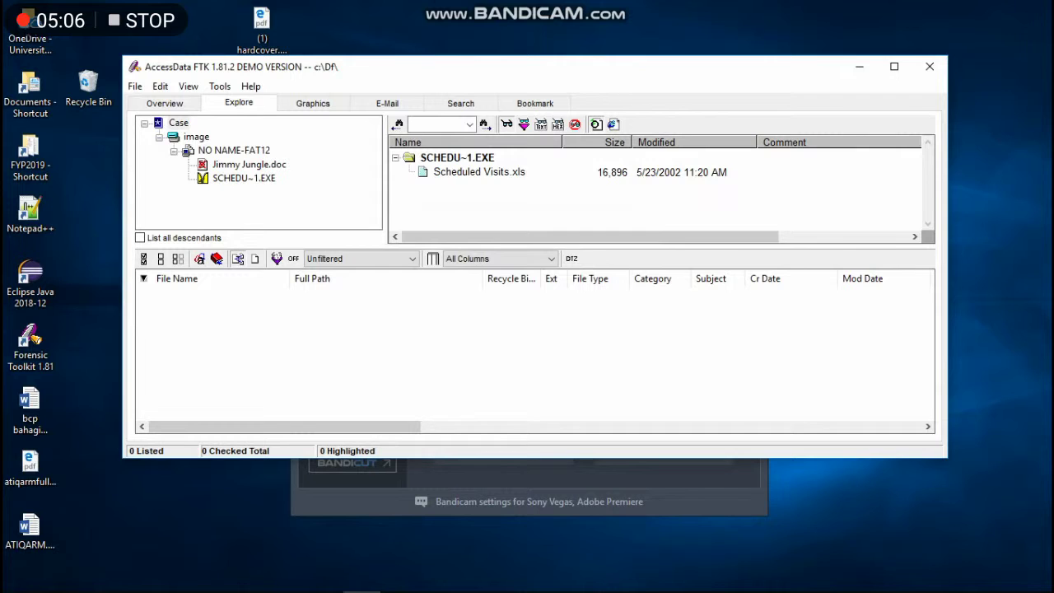
left_click(234, 150)
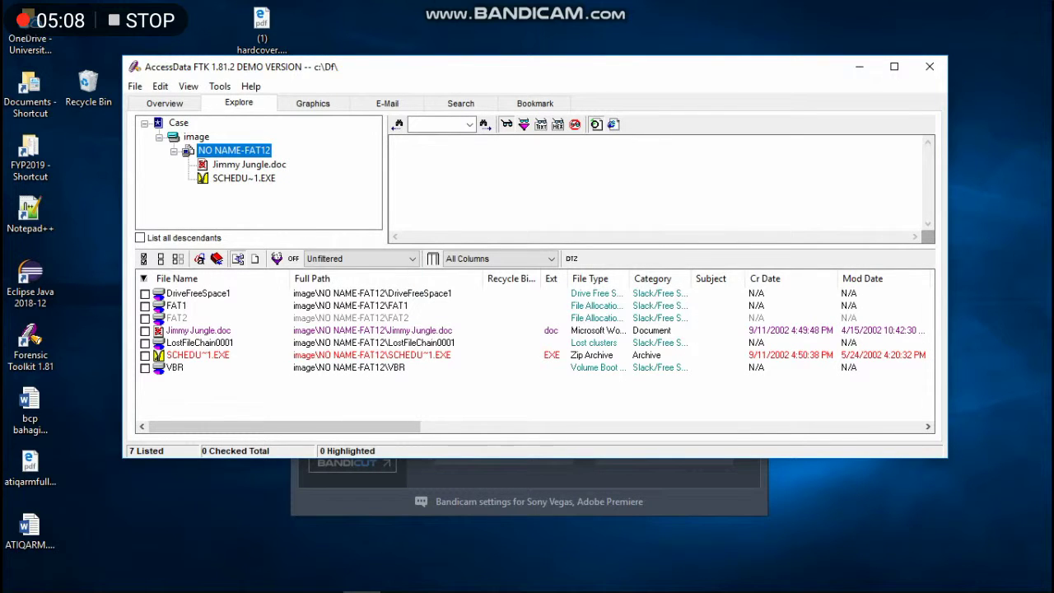
left_click(248, 164)
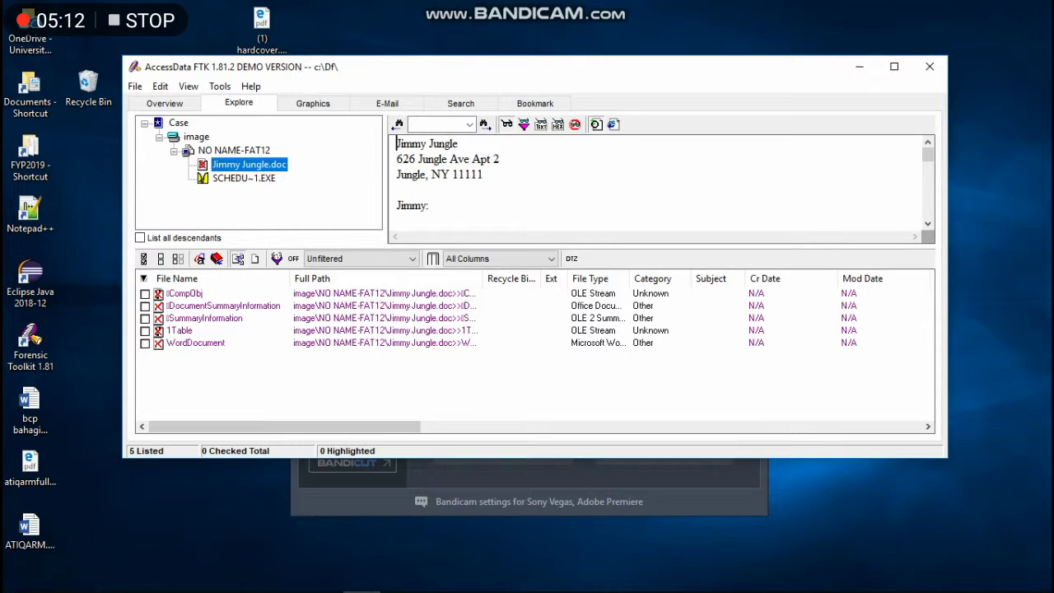
left_click(234, 150)
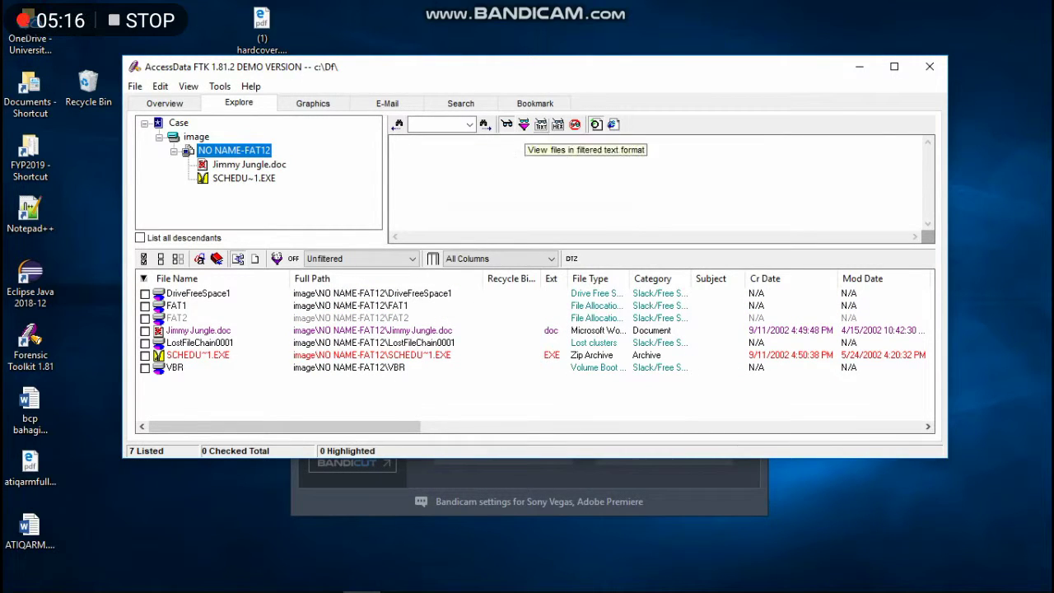
View SCHEDU~1.EXE and Jimmy Jungle.doc in hex, then return to the NO NAME-FAT12 listing.
left_click(557, 124)
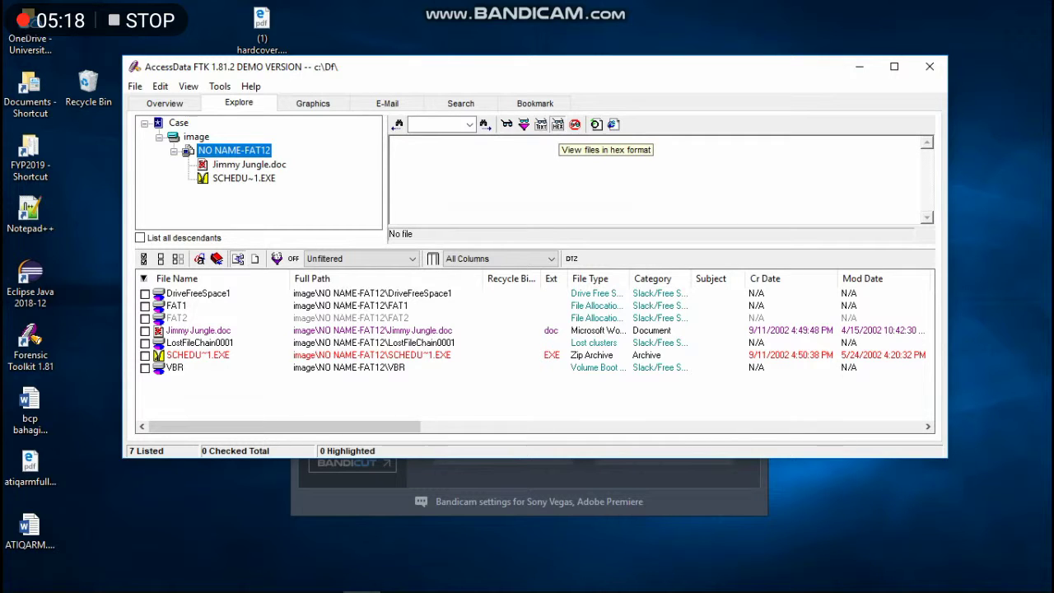
left_click(244, 178)
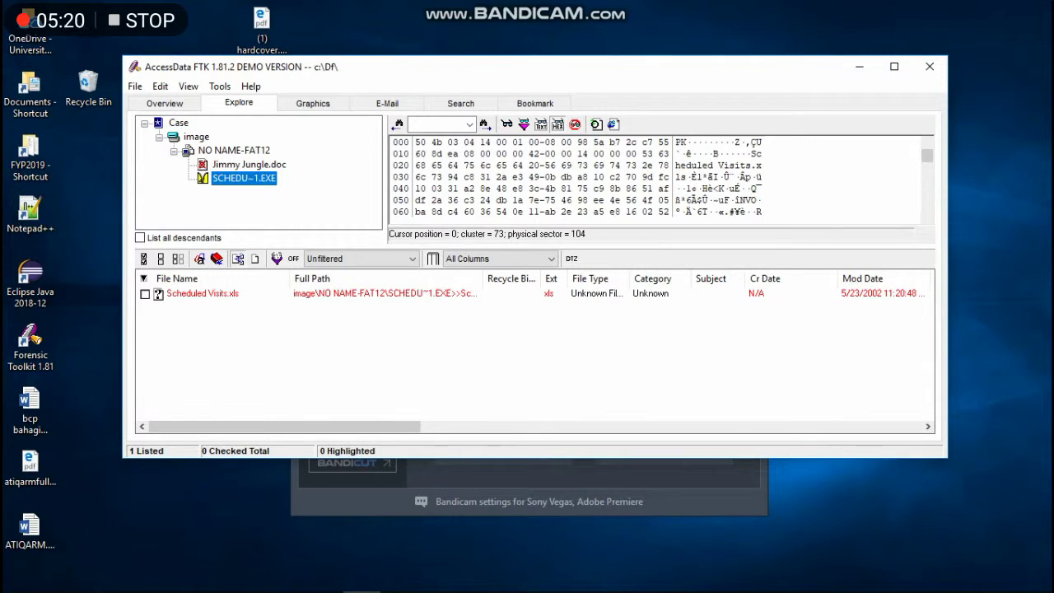
left_click(540, 125)
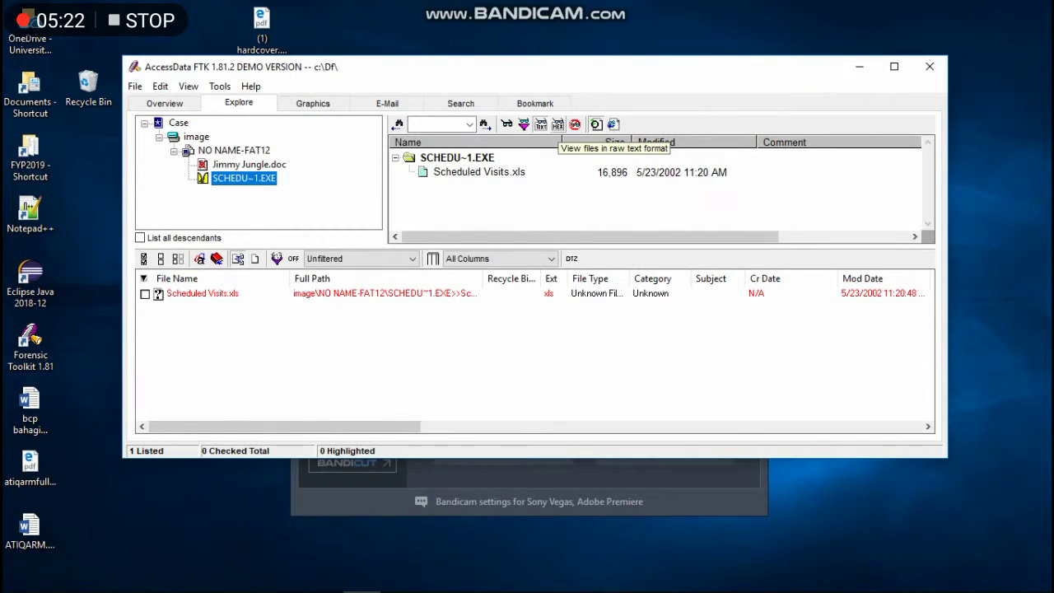
left_click(557, 125)
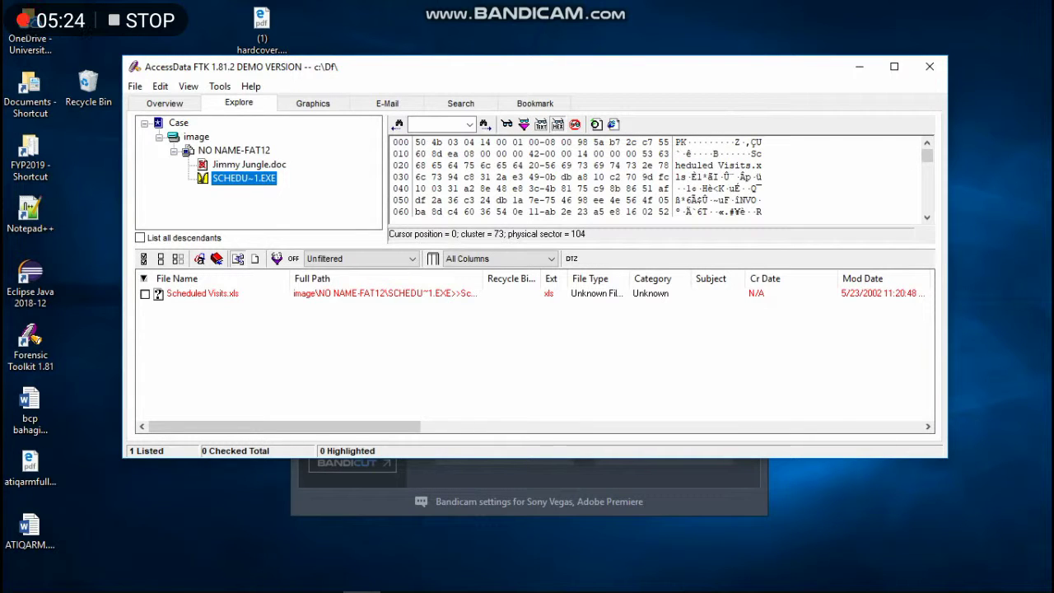
key("super+shift+Up")
key("super+shift+Up")
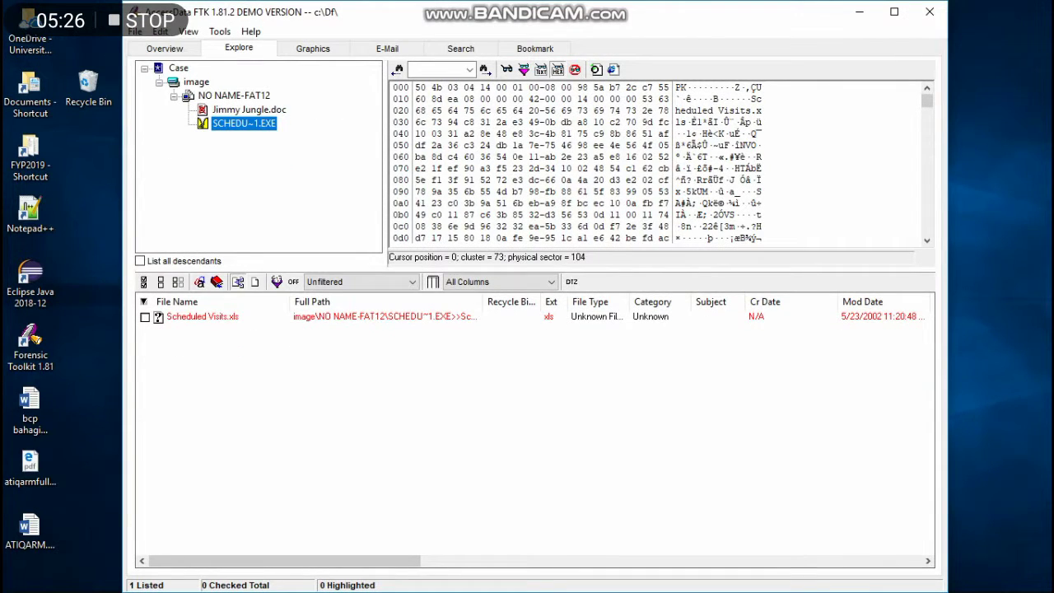
left_click(249, 109)
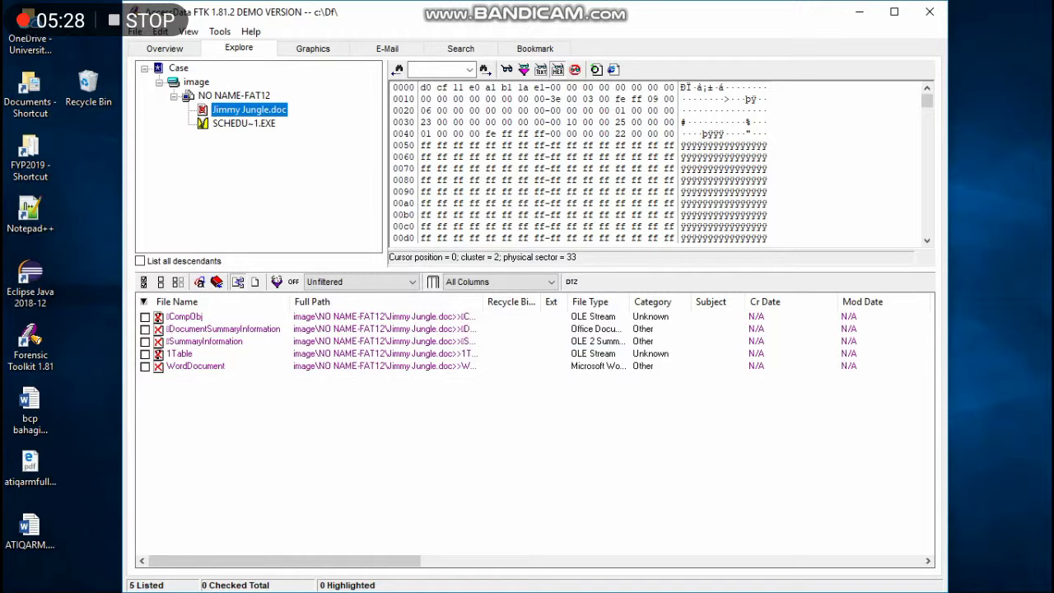
left_click(234, 96)
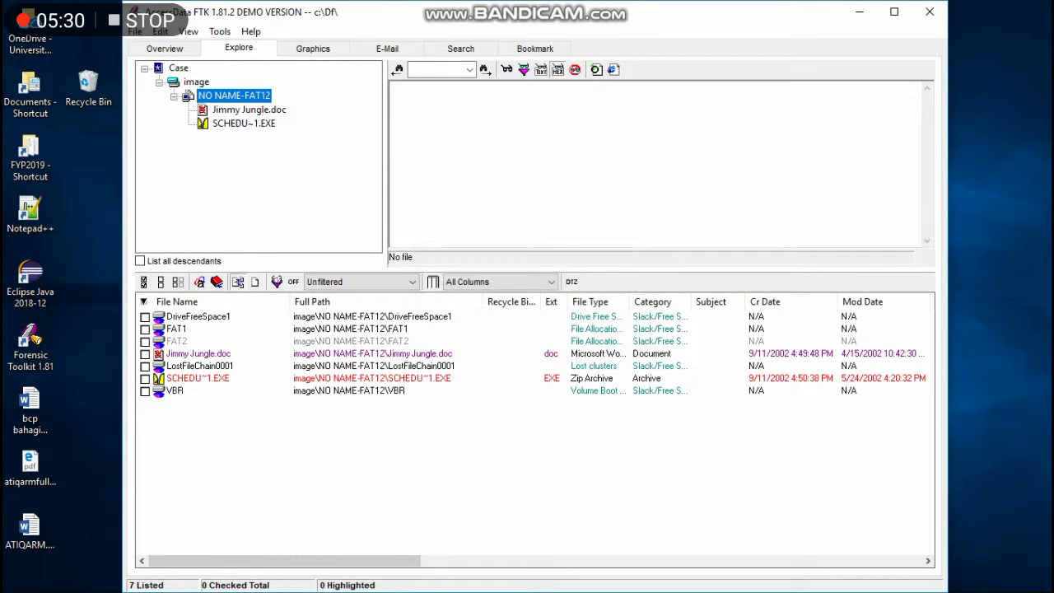
left_click(196, 81)
left_click(234, 95)
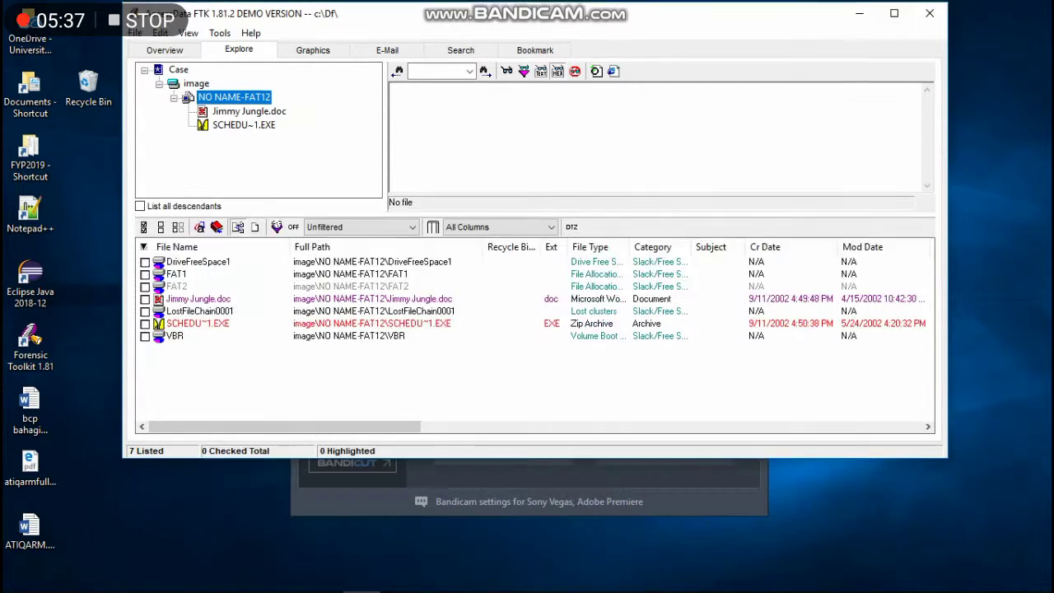
left_click_drag(329, 11, 329, 78)
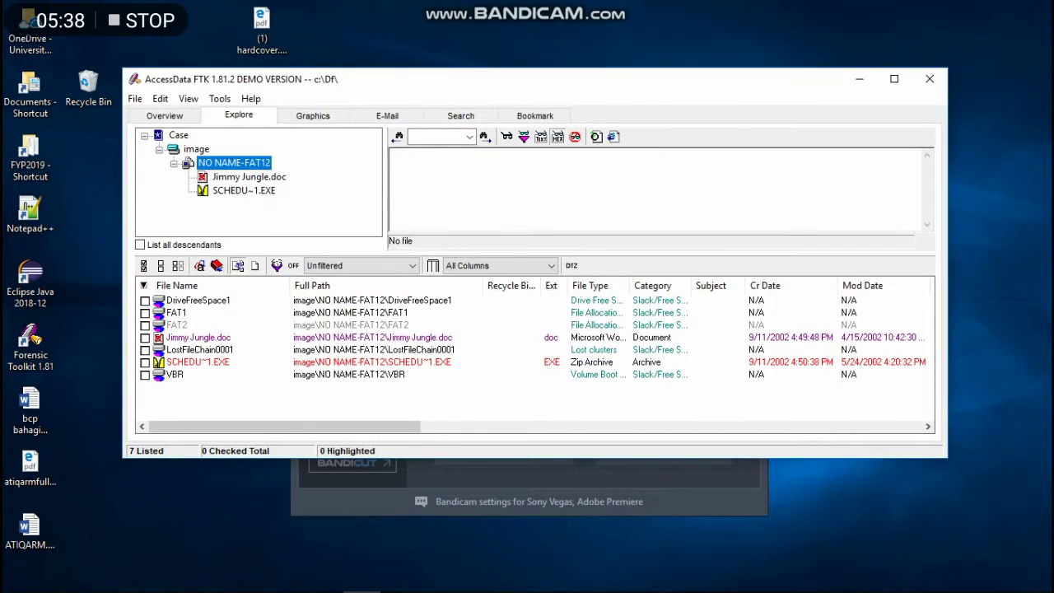
left_click(97, 580)
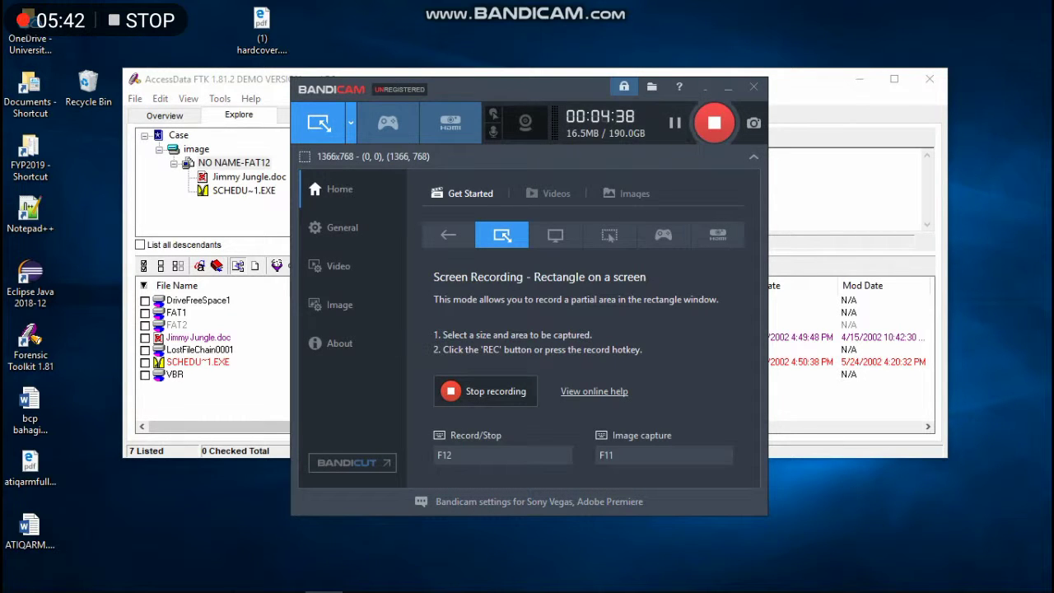
key("alt+Tab")
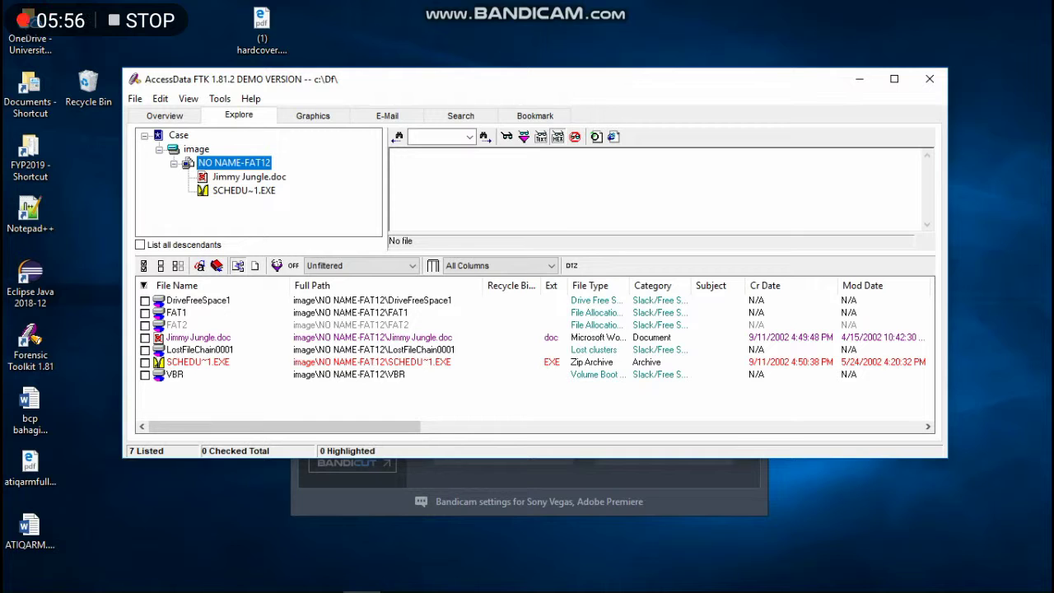
Preview LostFileChain0001, revealing the recovered 'Pot Smokers Monthly' newsletter page.
left_click(200, 349)
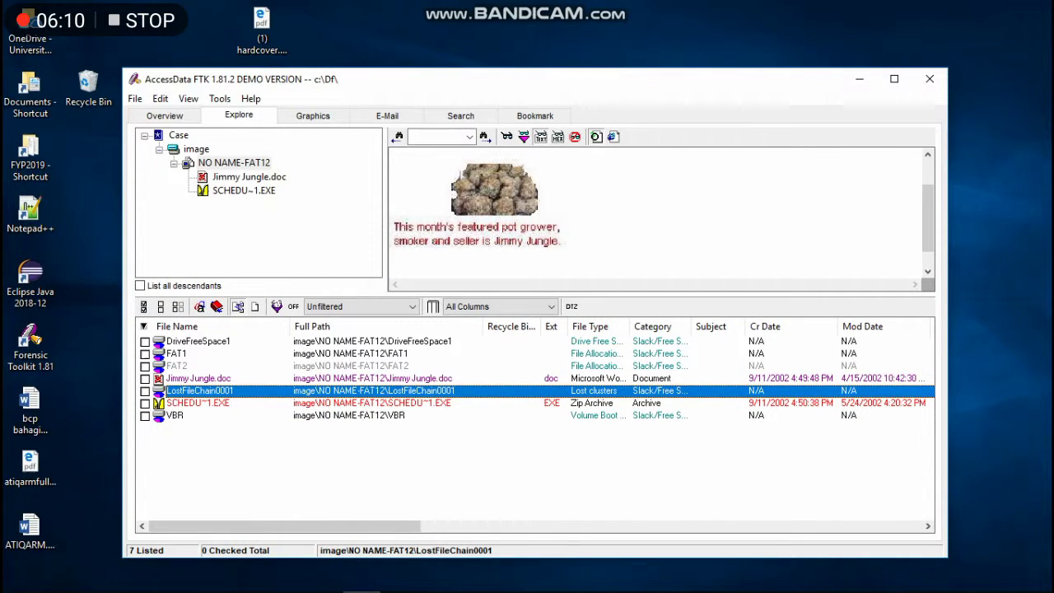
left_click(30, 346)
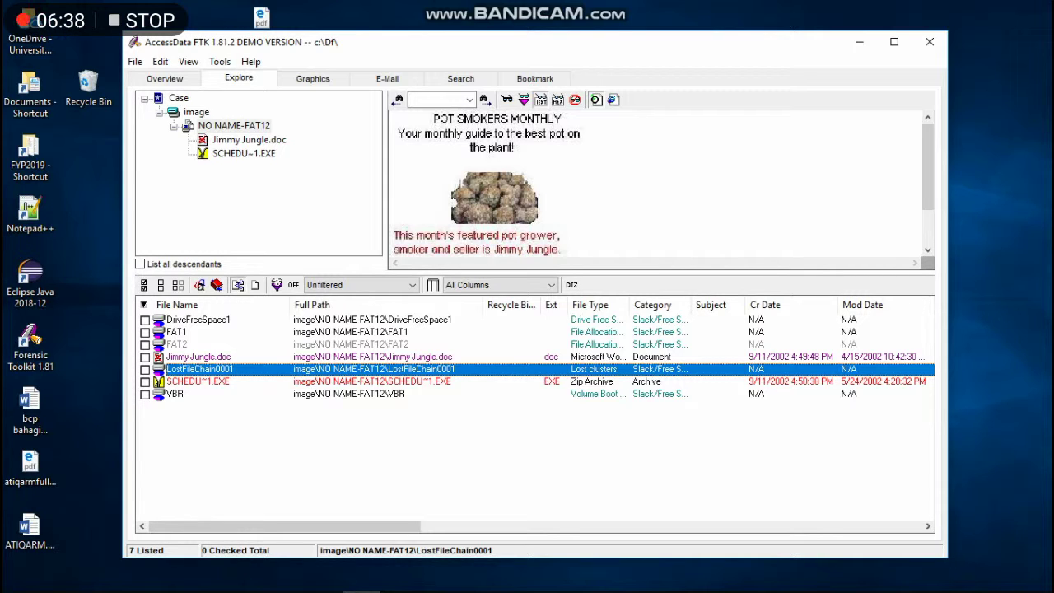
scroll(656, 181, "down", 1)
scroll(657, 181, "up", 1)
scroll(656, 181, "down", 1)
scroll(656, 181, "up", 1)
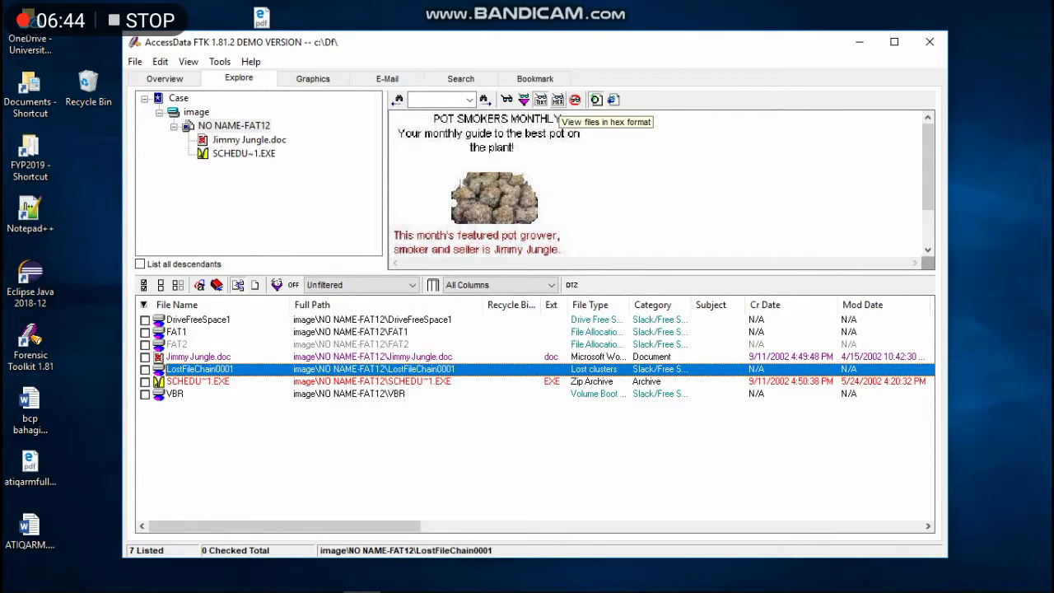
Show LostFileChain0001 as raw hex and scroll through its contents.
left_click(557, 100)
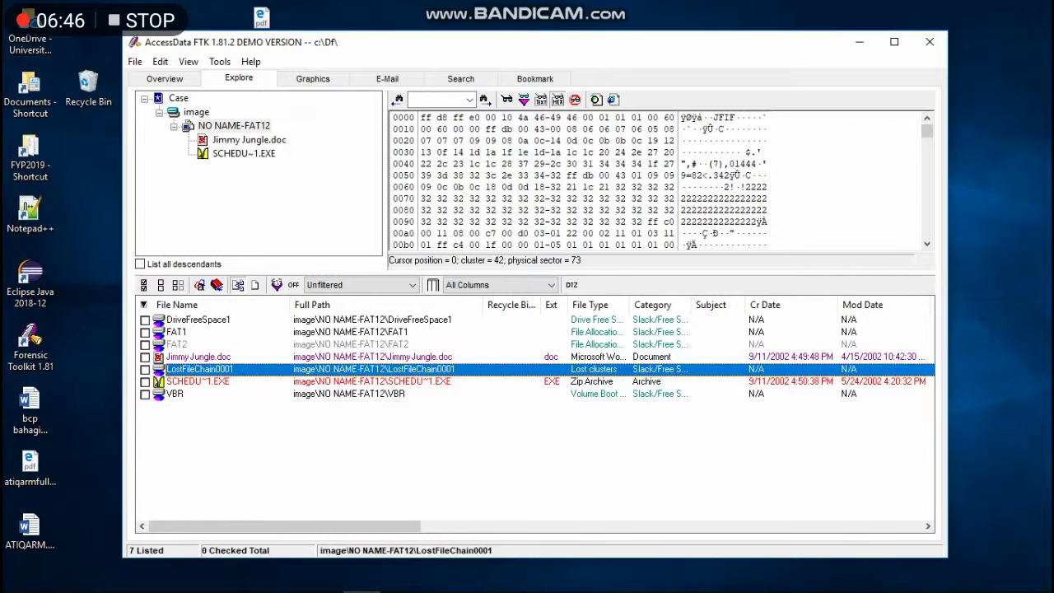
scroll(576, 181, "down", 3)
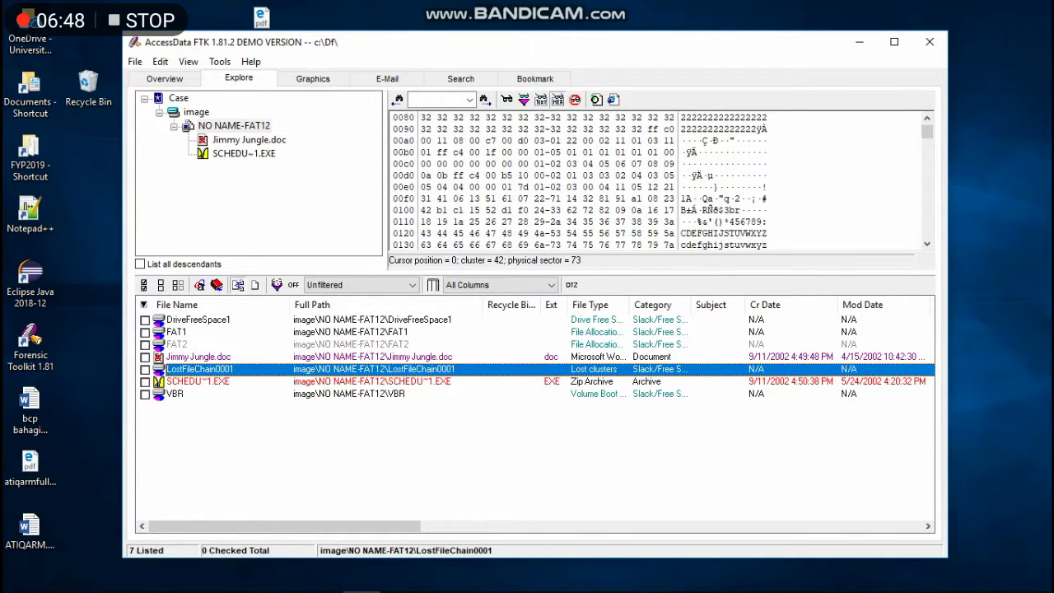
scroll(576, 181, "down", 17)
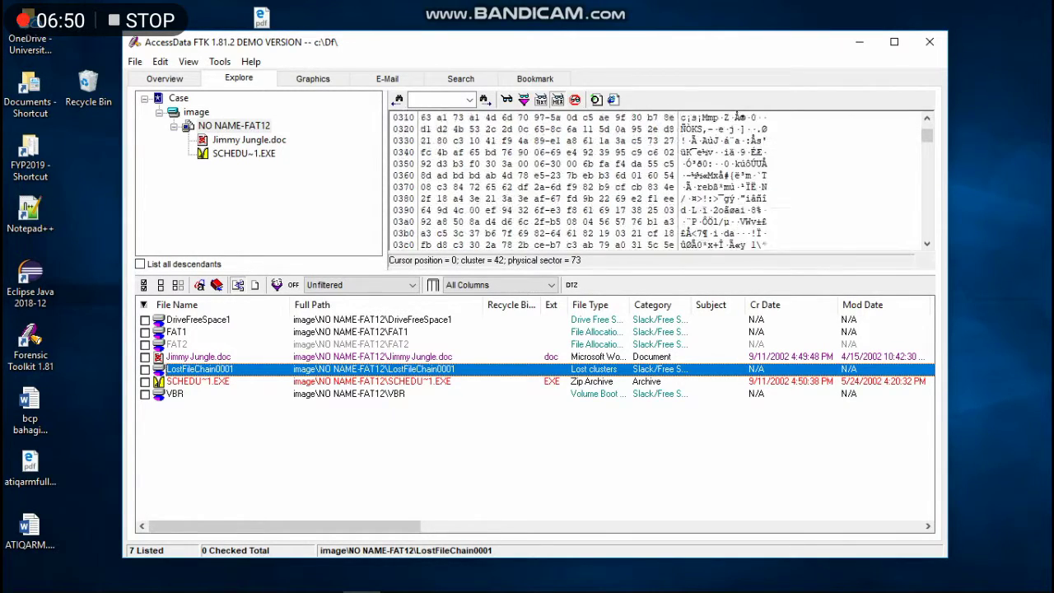
scroll(576, 181, "down", 8)
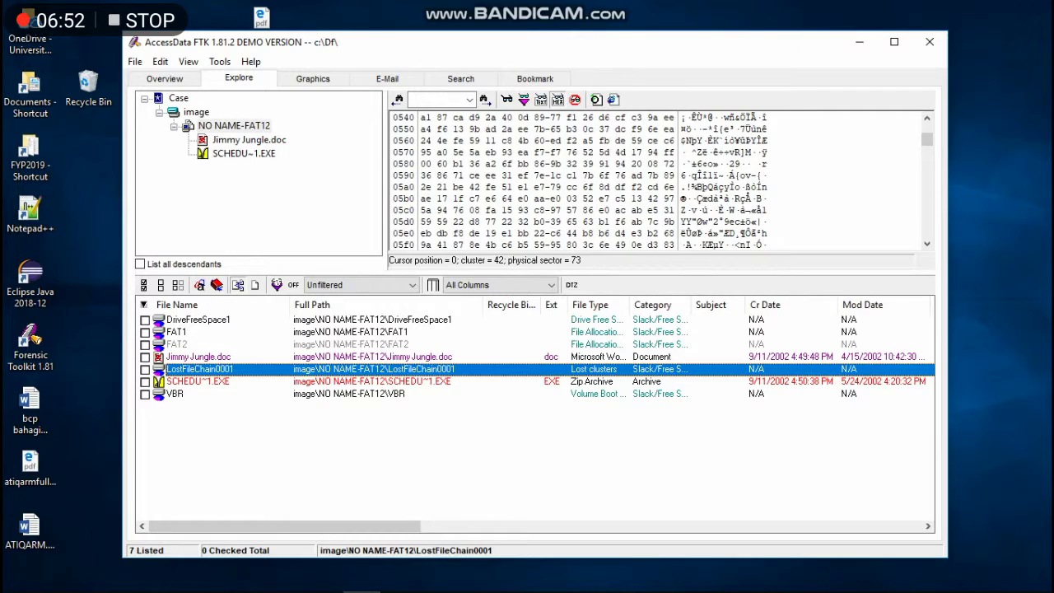
scroll(576, 181, "down", 20)
scroll(576, 181, "down", 20)
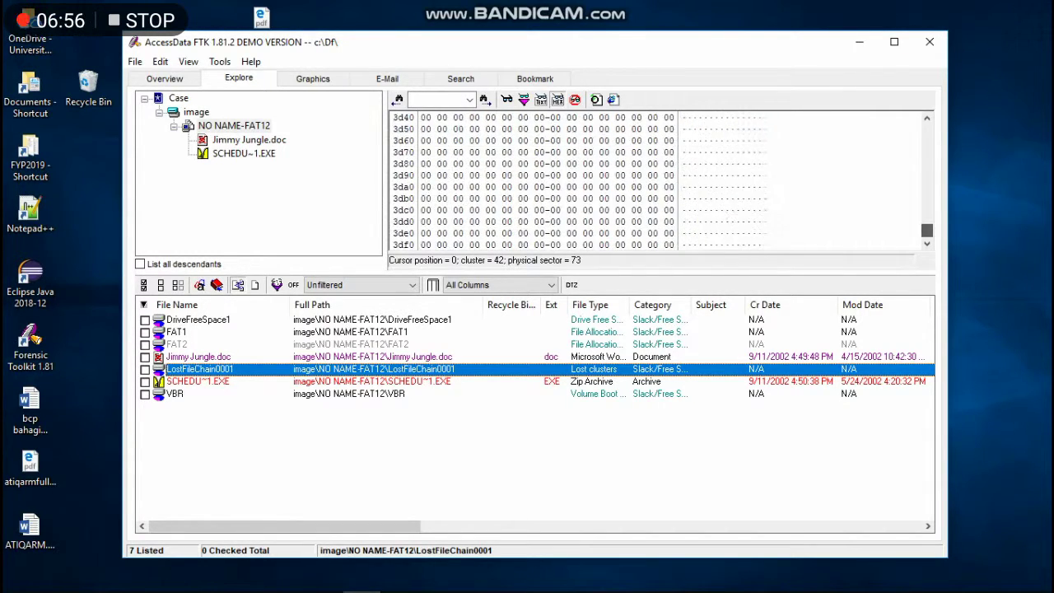
scroll(576, 181, "up", 20)
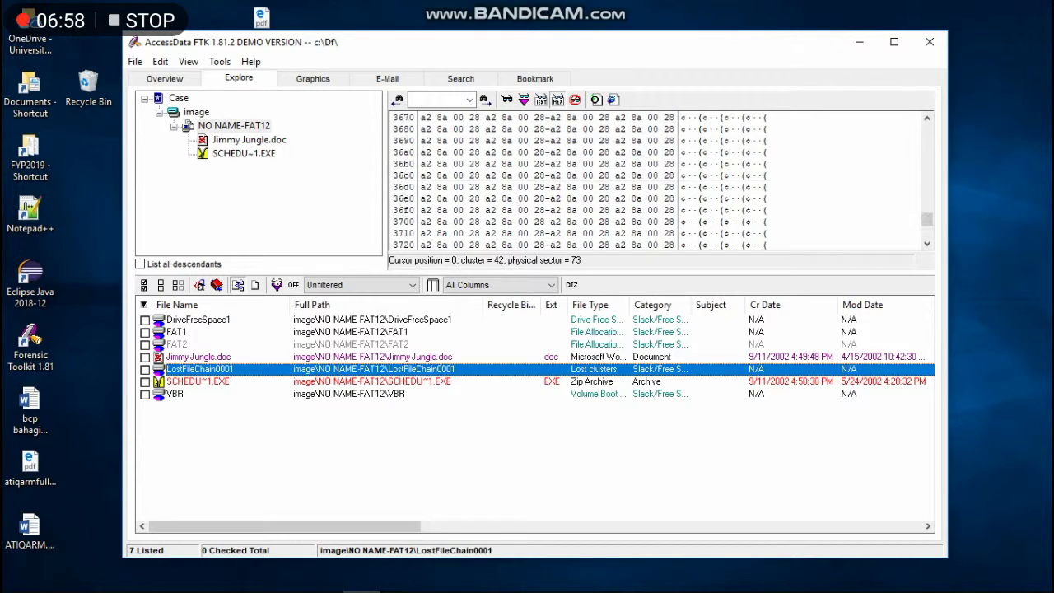
scroll(576, 181, "down", 20)
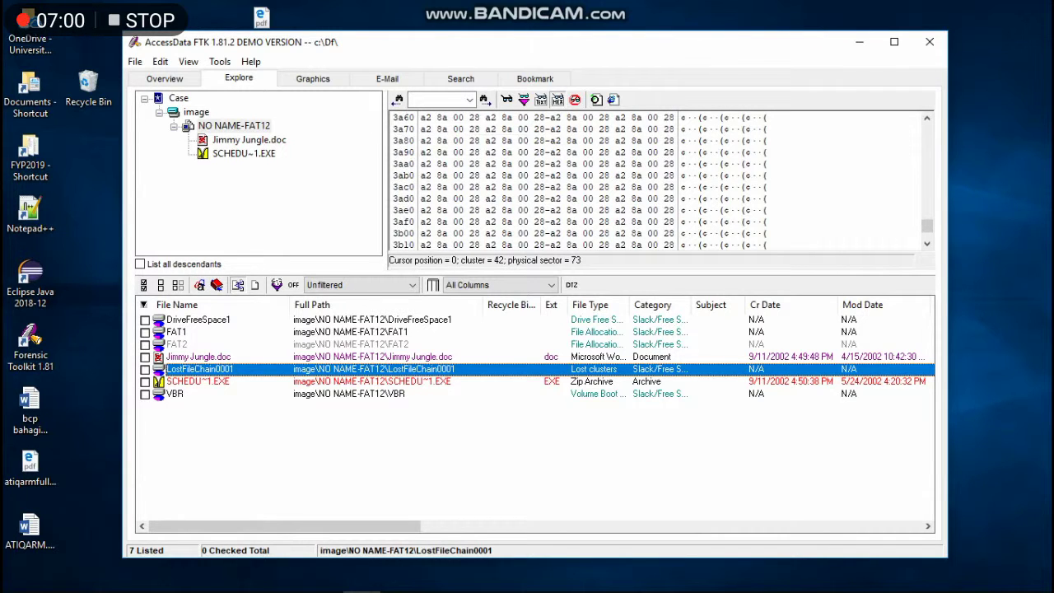
scroll(576, 181, "up", 7)
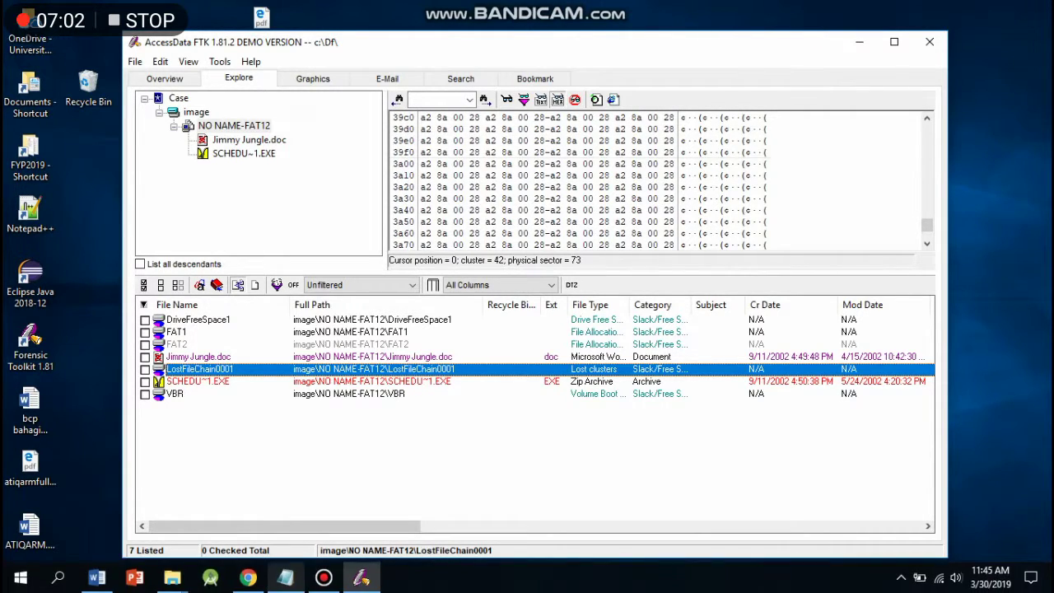
Scroll the hex pane further down to the plain-text password note near offset 3d20.
left_click(324, 578)
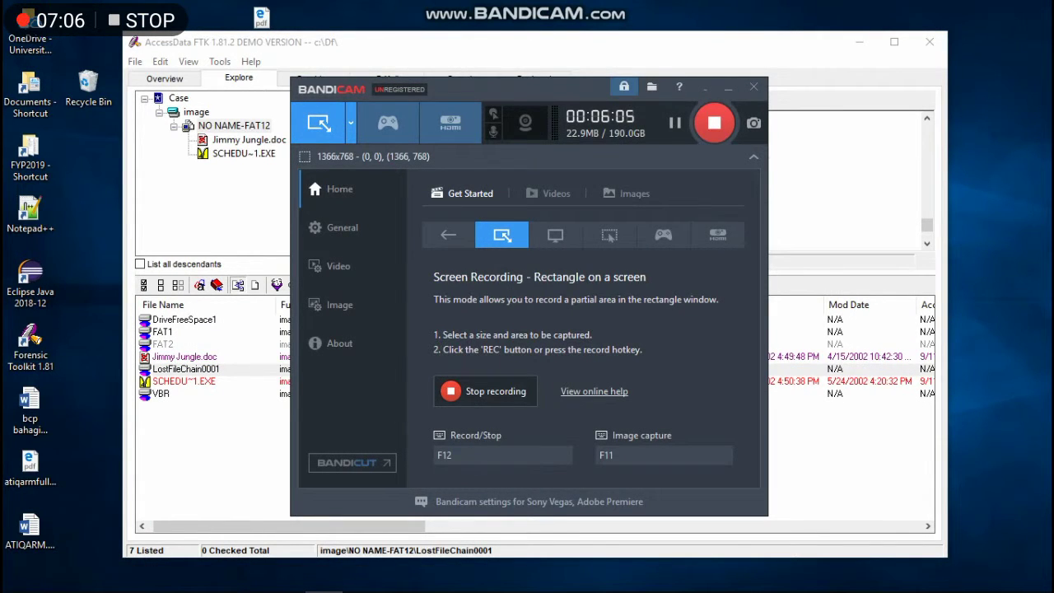
key("alt+Tab")
scroll(659, 181, "down", 4)
scroll(659, 181, "down", 8)
scroll(658, 182, "down", 4)
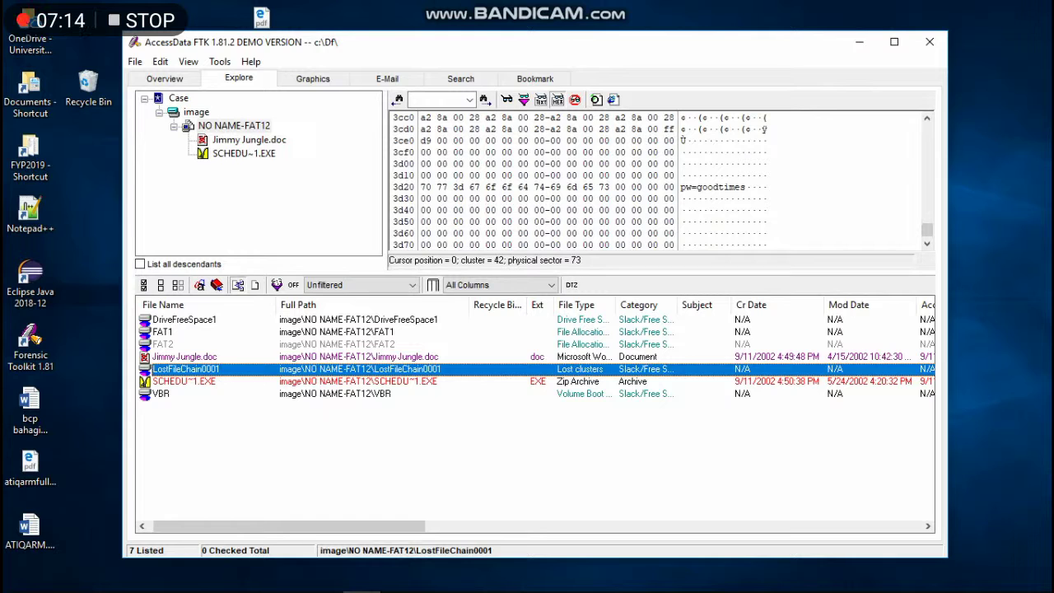
Select the recovered password text in the hex pane's text column.
left_click_drag(746, 187, 680, 187)
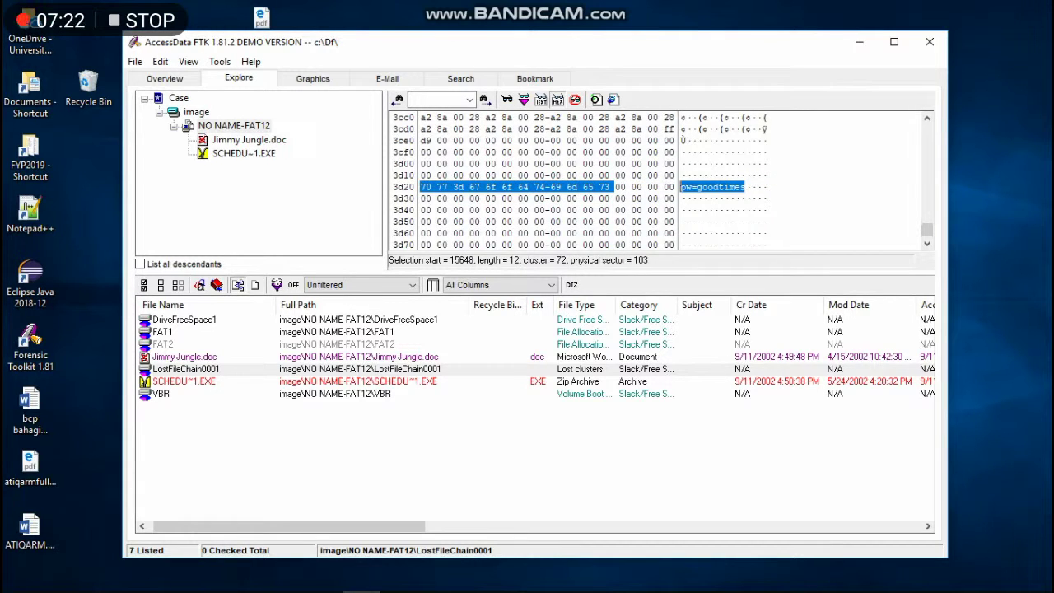
left_click(707, 186)
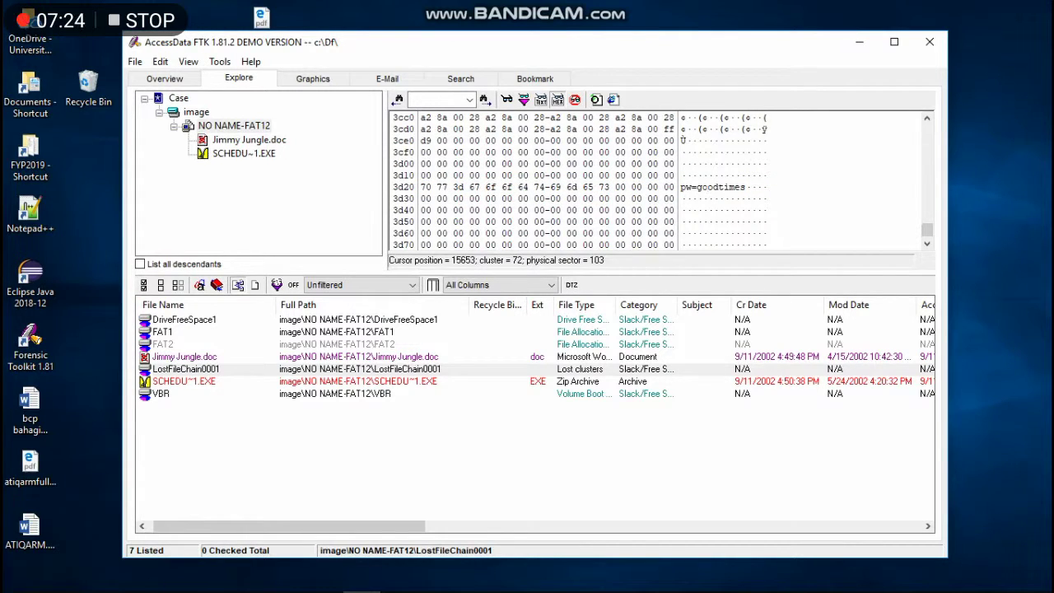
key("shift+Left")
key("shift+Left")
key("shift+Left")
key("shift+Left")
key("shift+Left")
key("shift+Left")
key("shift+Left")
key("shift+Left")
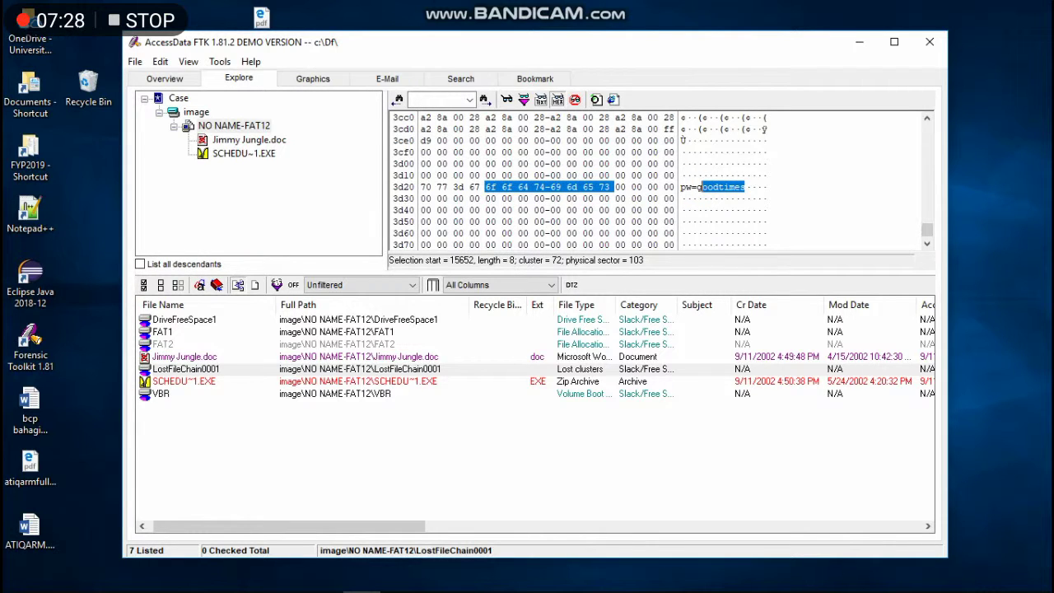
Launch SCHEDU~1.EXE in its associated program and open Scheduled Visits.xls inside it.
left_click(234, 125)
left_click(244, 153)
right_click(253, 154)
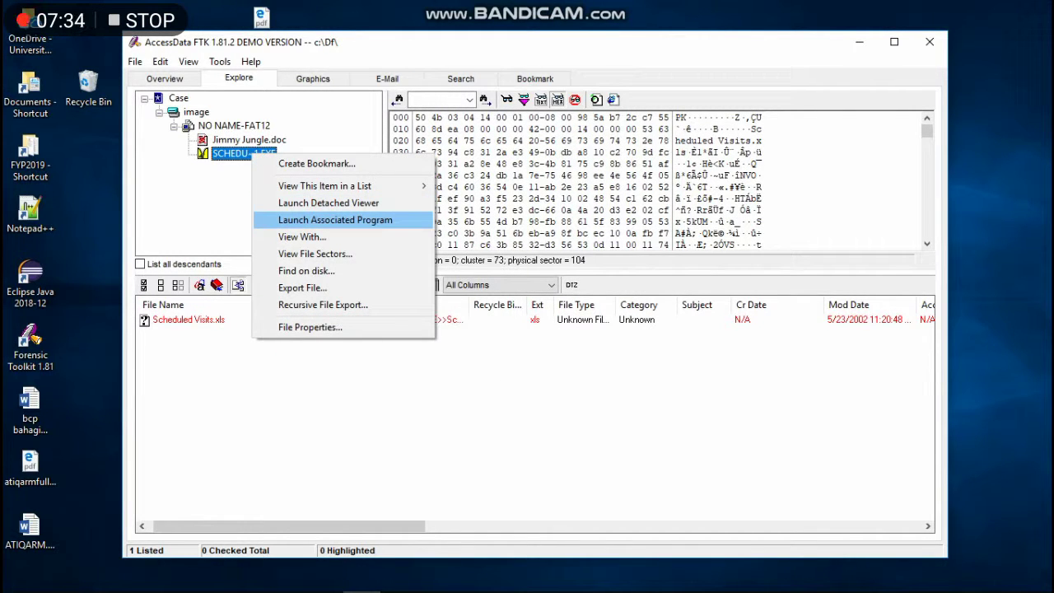
left_click(335, 220)
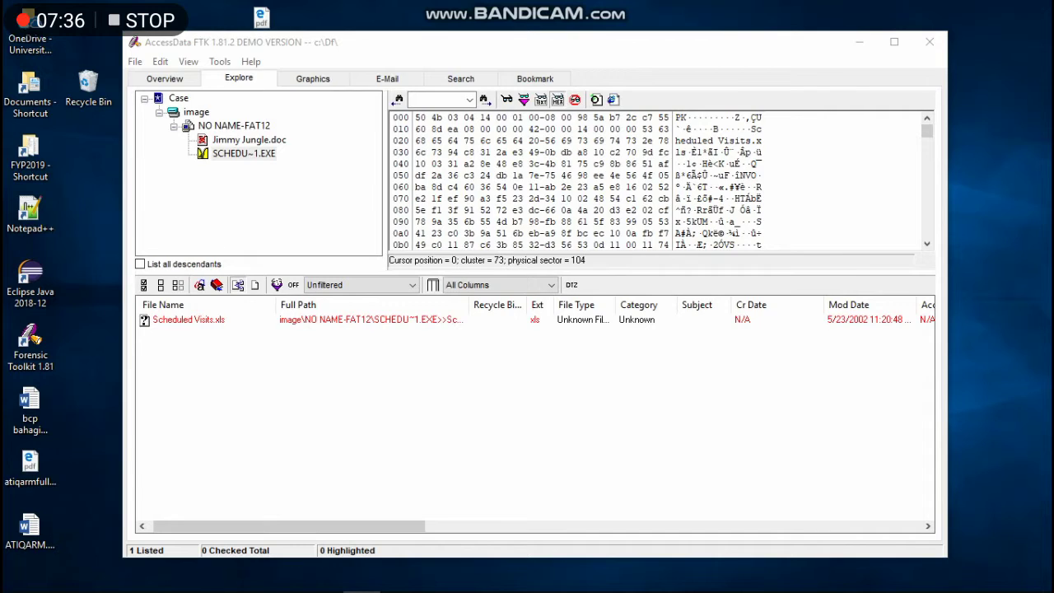
double_click(124, 212)
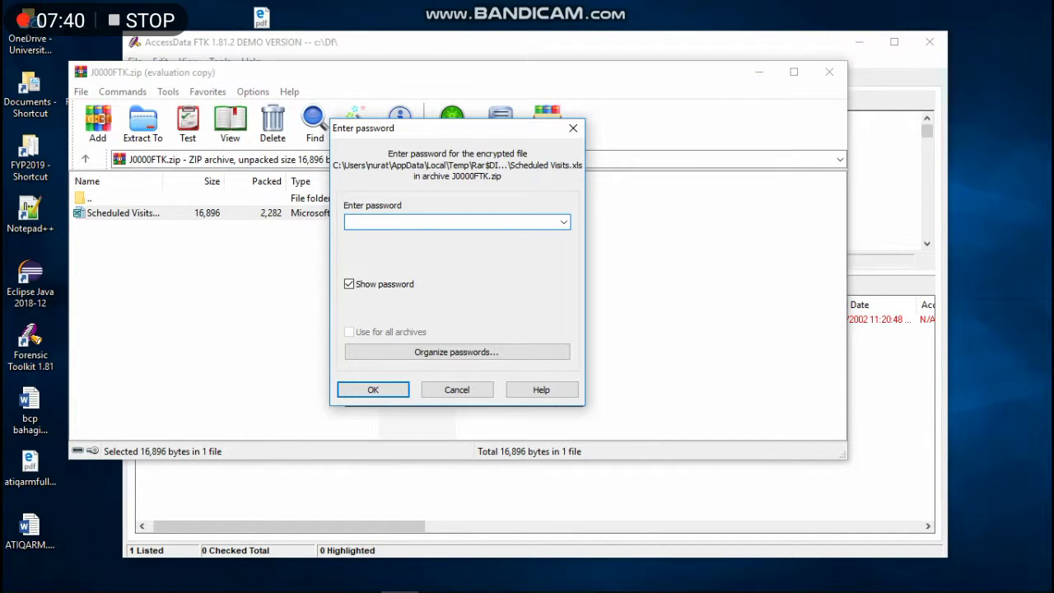
Enter the password recovered from the lost cluster for Scheduled Visits.xls and submit it.
mouse_move(399, 591)
left_click(323, 577)
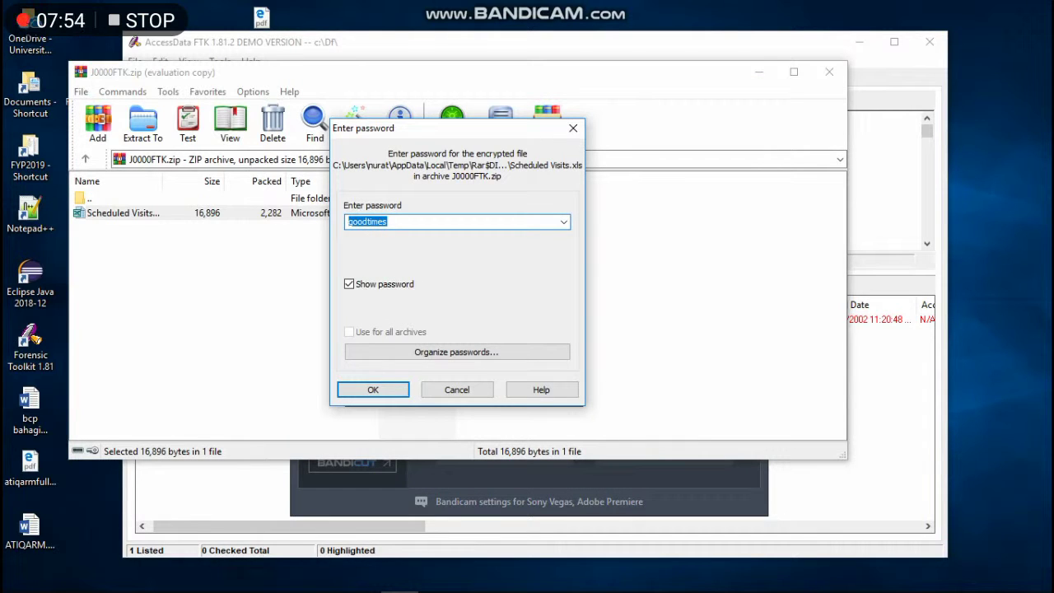
left_click(387, 221)
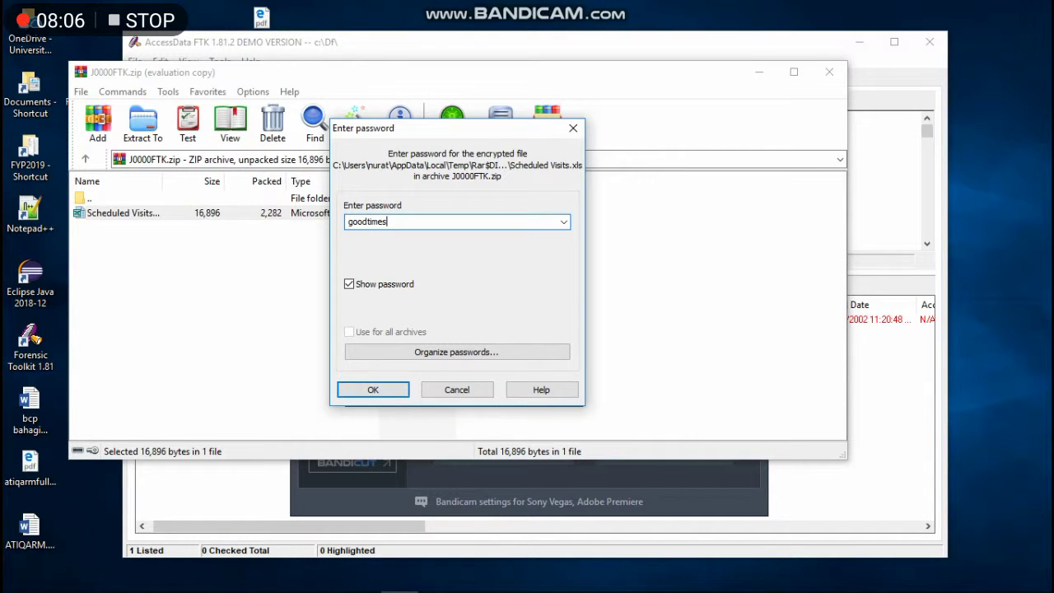
key("Return")
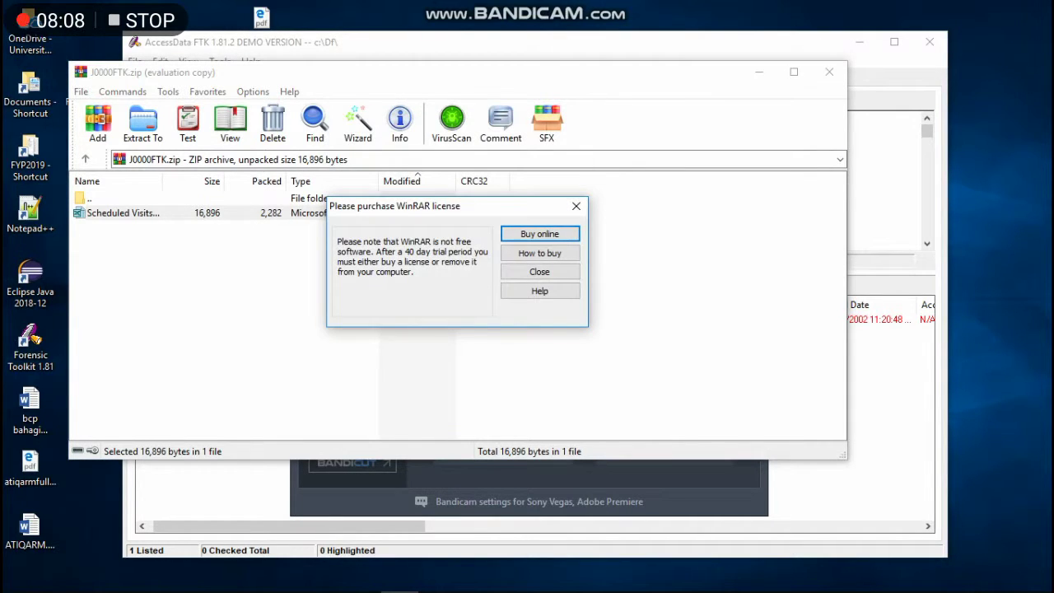
Dismiss the WinRAR licence reminder and acknowledge the warning about saving changes.
key("Escape")
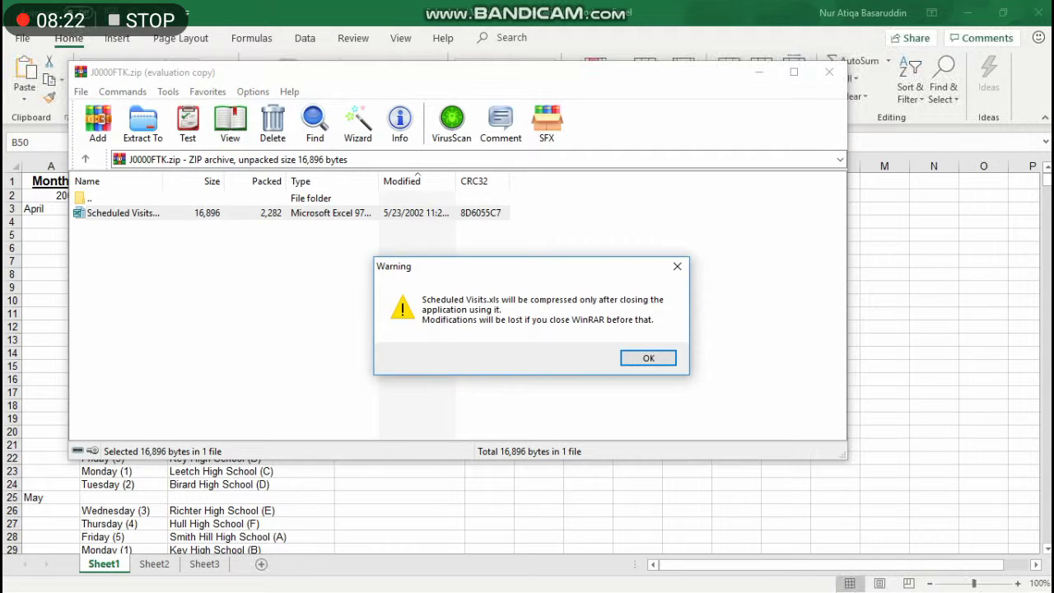
key("Return")
Switch to Excel and scroll Sheet1's high school visit schedule down through May into June.
key("alt+Tab")
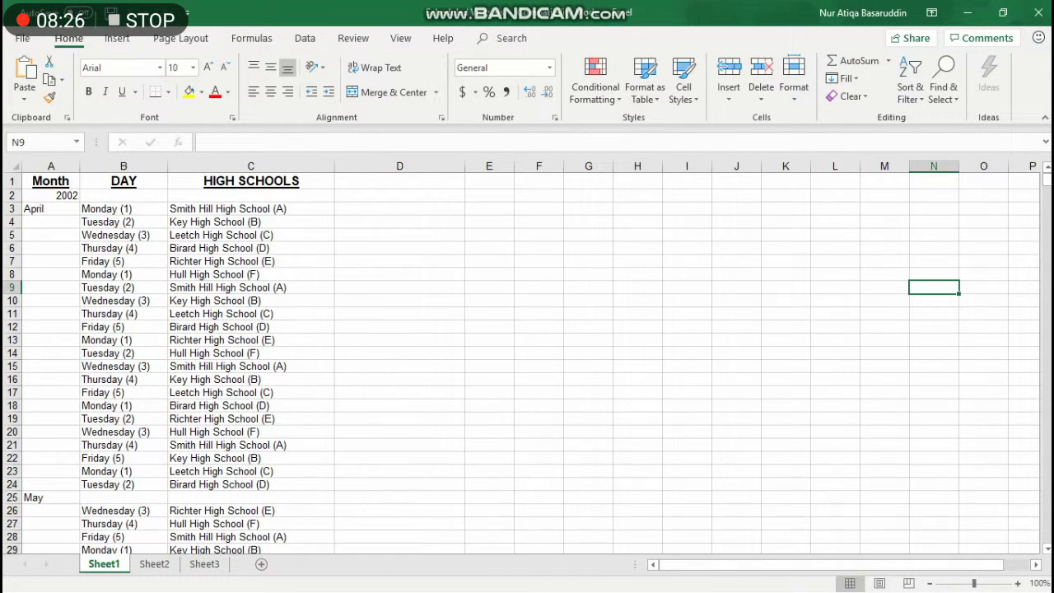
scroll(521, 362, "down", 1)
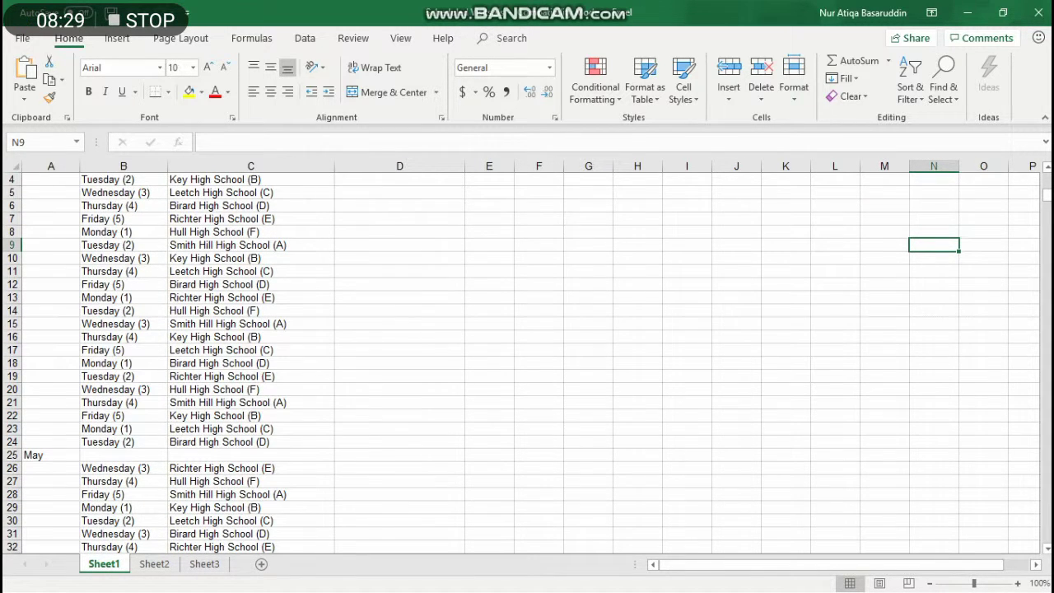
scroll(521, 362, "down", 3)
scroll(521, 362, "down", 2)
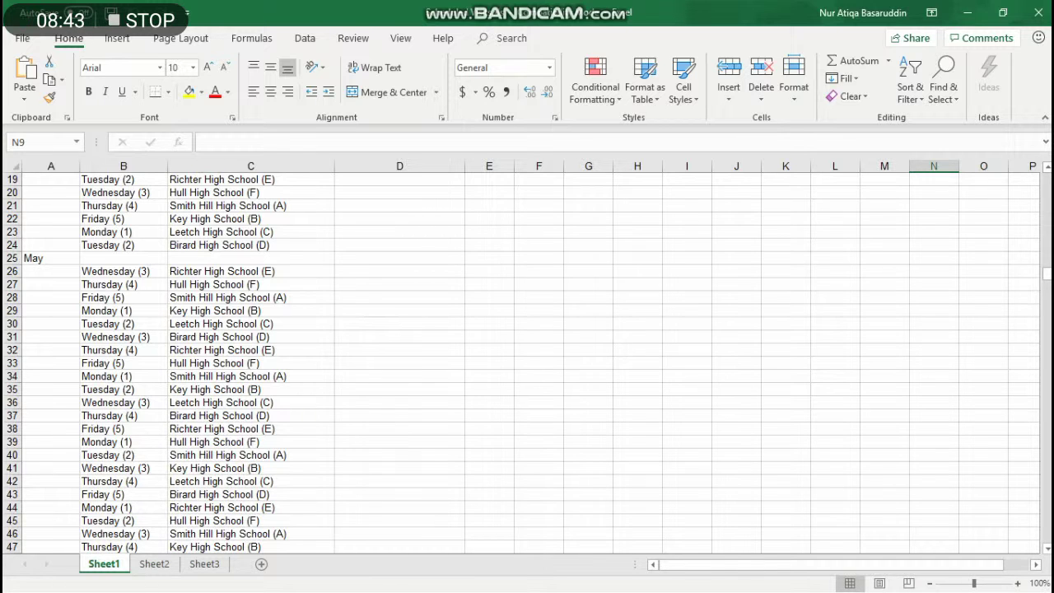
scroll(522, 363, "down", 6)
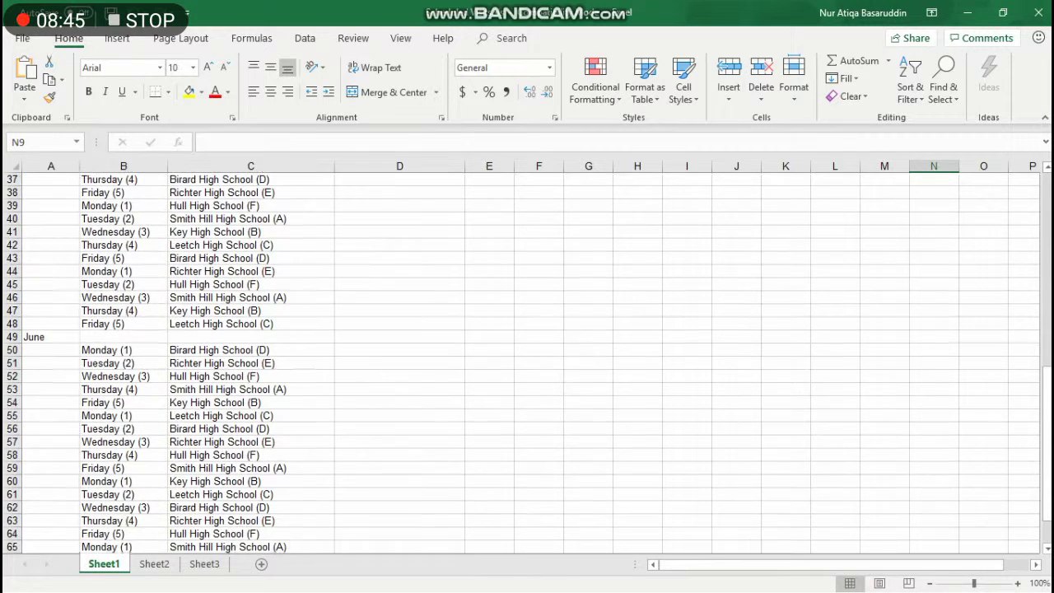